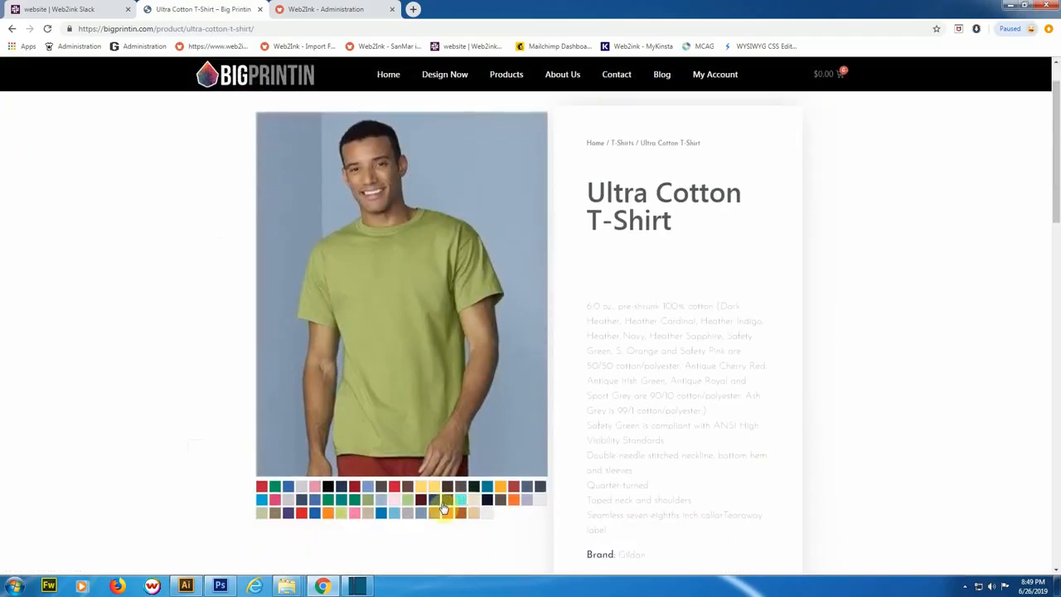
# Preview two other shirt colors on the Ultra Cotton T-Shirt product page, and open the shirt in the design tool.
pyautogui.click(430, 503)
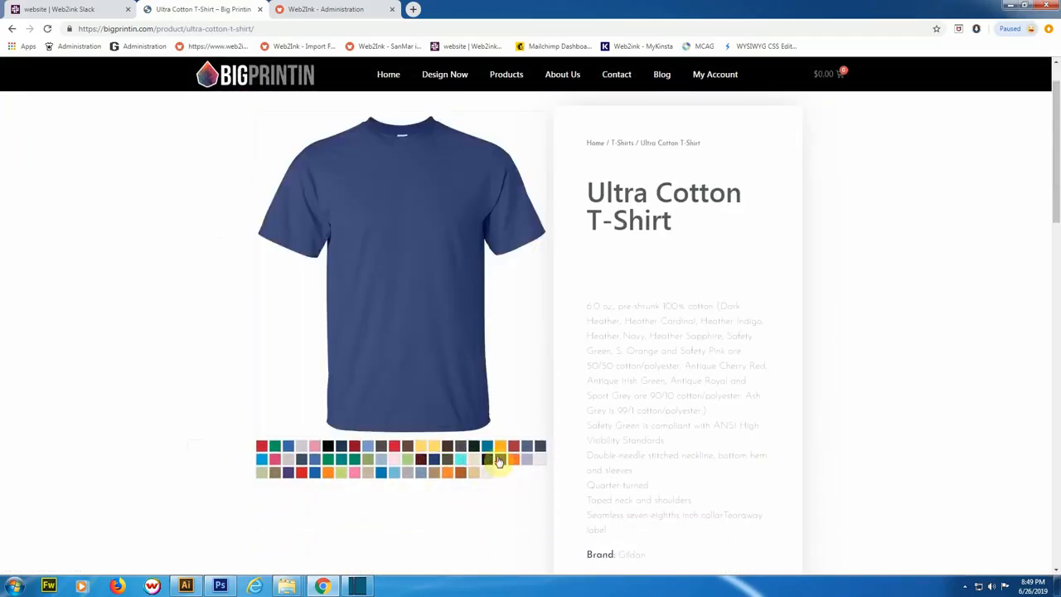
pyautogui.click(501, 461)
pyautogui.scroll(-2, 772, 369)
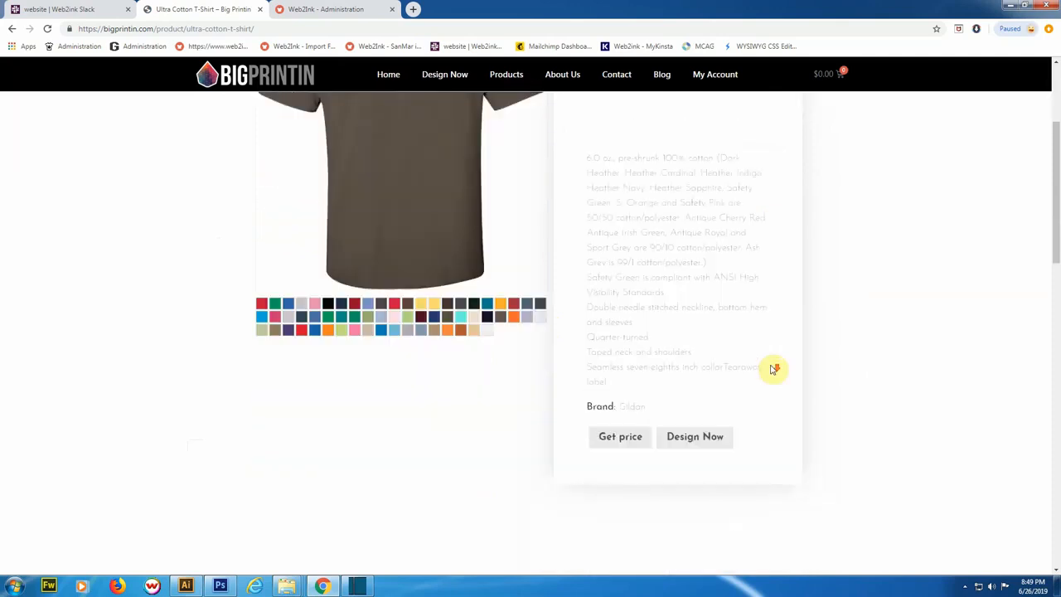
pyautogui.click(694, 419)
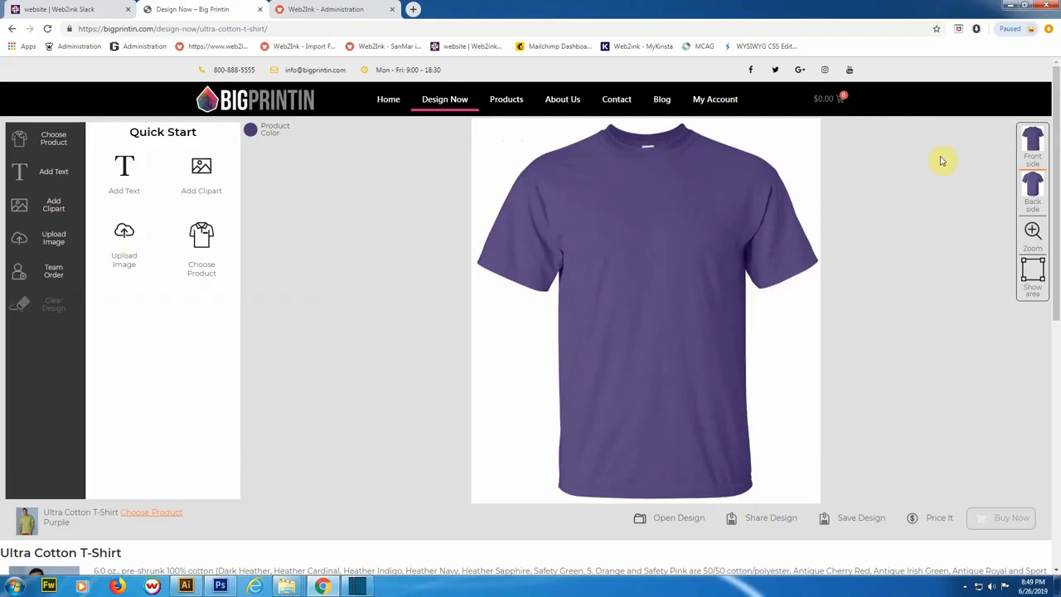
# Look at the back and front sides of the purple shirt in the designer.
pyautogui.click(1032, 186)
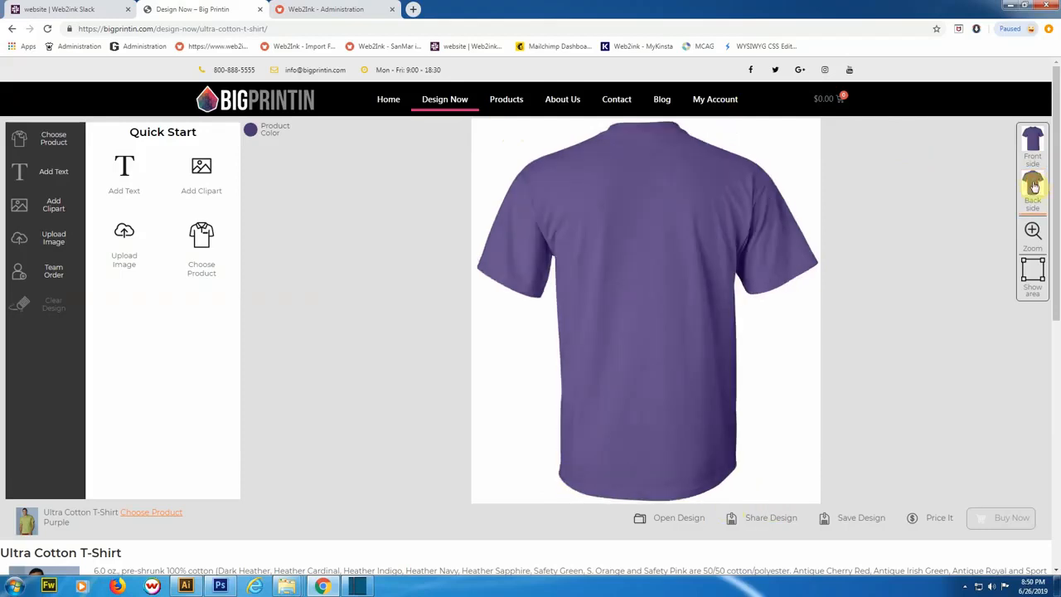
pyautogui.click(1032, 140)
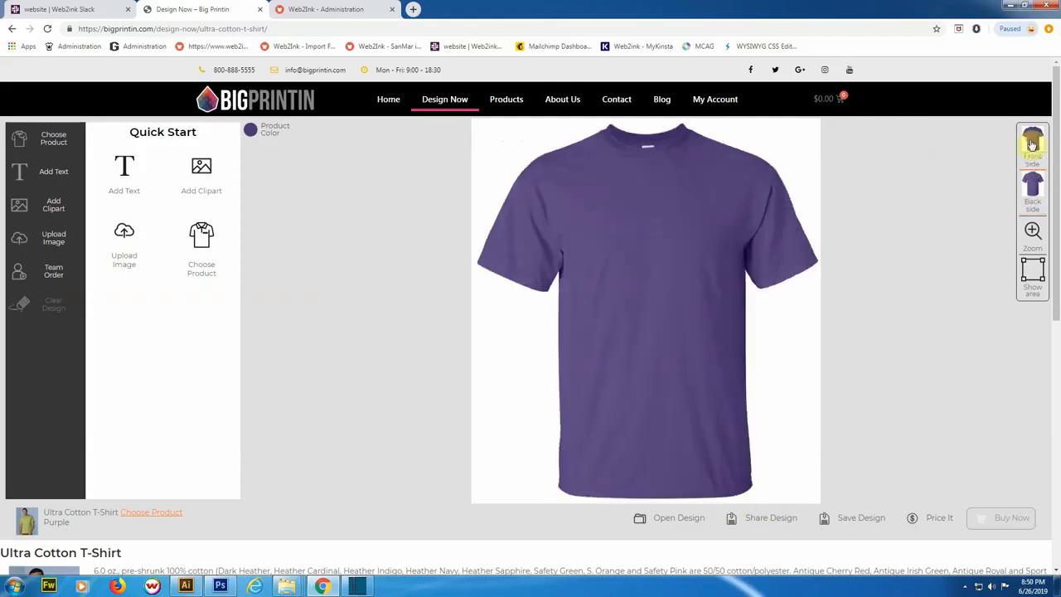
pyautogui.click(1033, 182)
pyautogui.click(1035, 145)
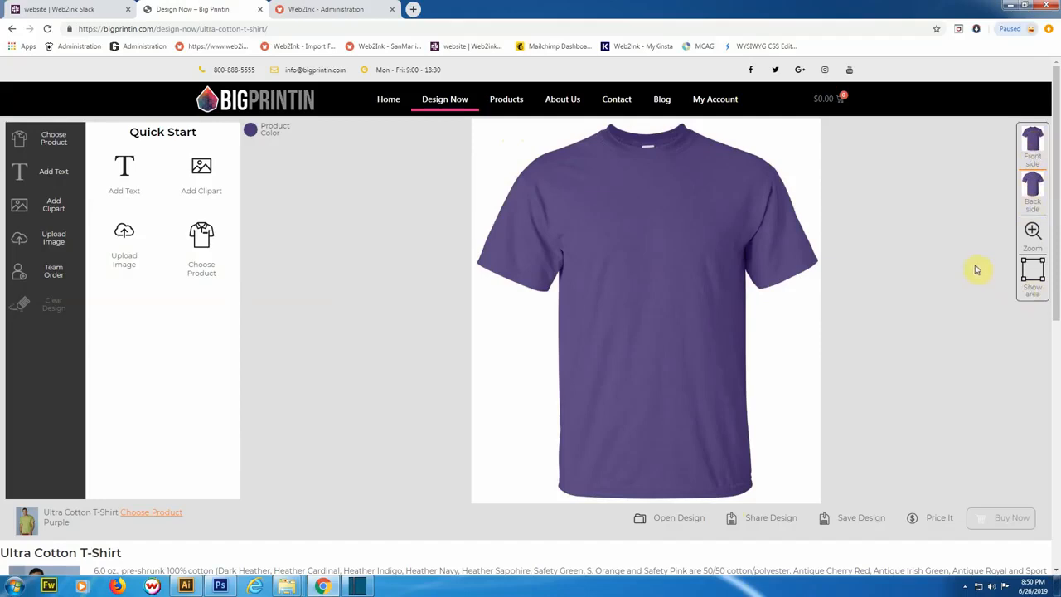
# Show the printable area on the shirt's front and check it at enlarged and normal zoom.
pyautogui.click(1029, 276)
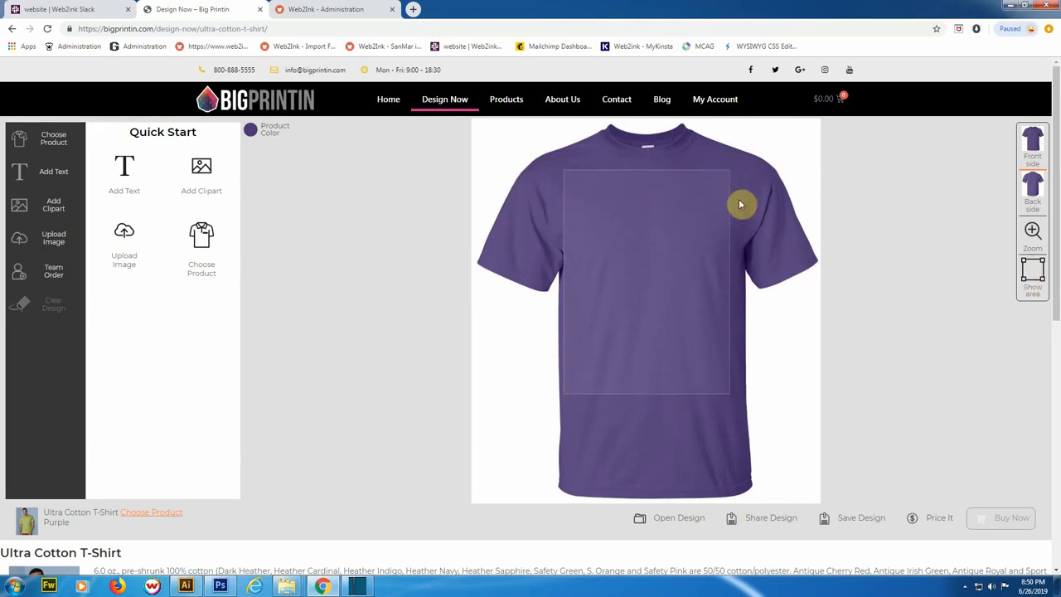
pyautogui.click(1032, 231)
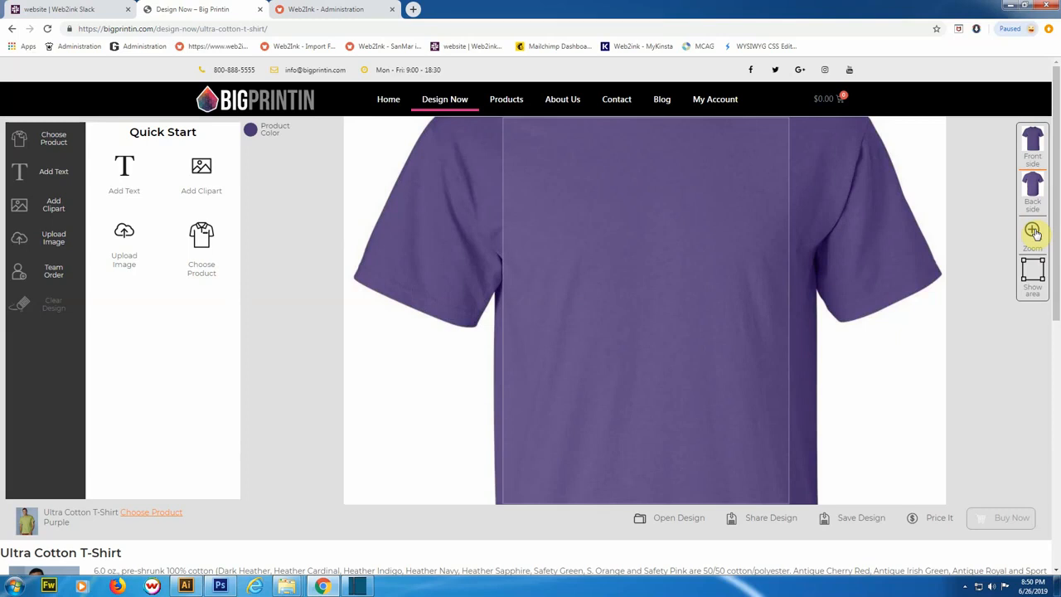
pyautogui.click(1032, 231)
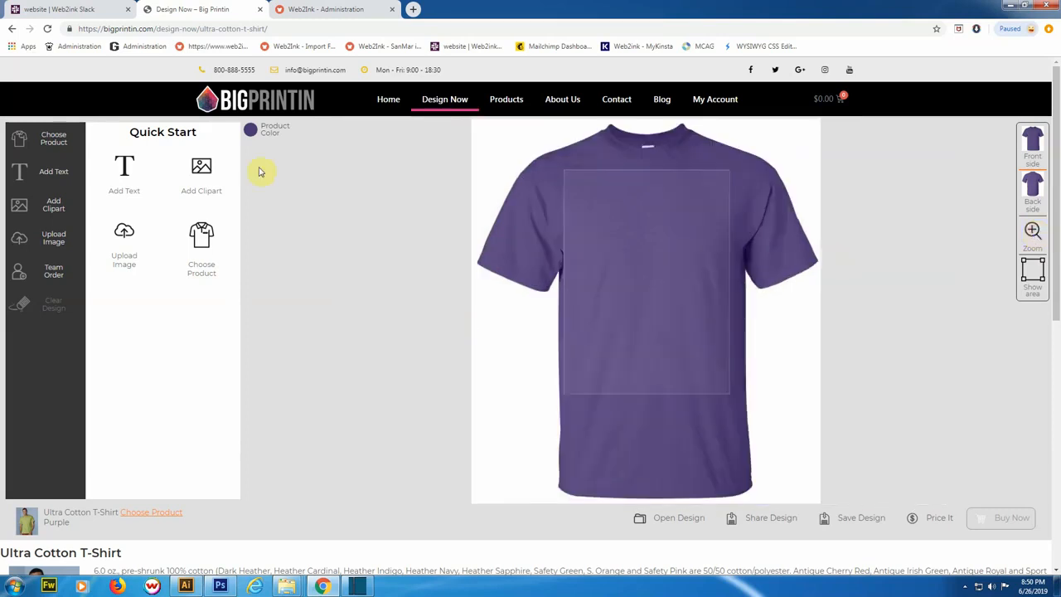
# Try Cherry Red as the product color, and set the shirt to Safety Pink.
pyautogui.click(253, 134)
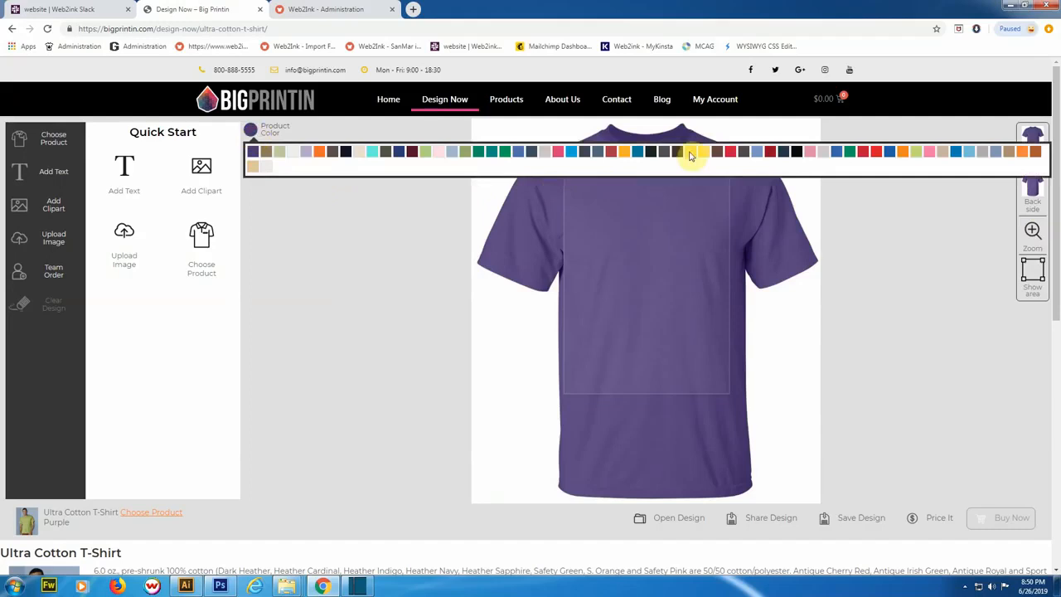
pyautogui.click(730, 155)
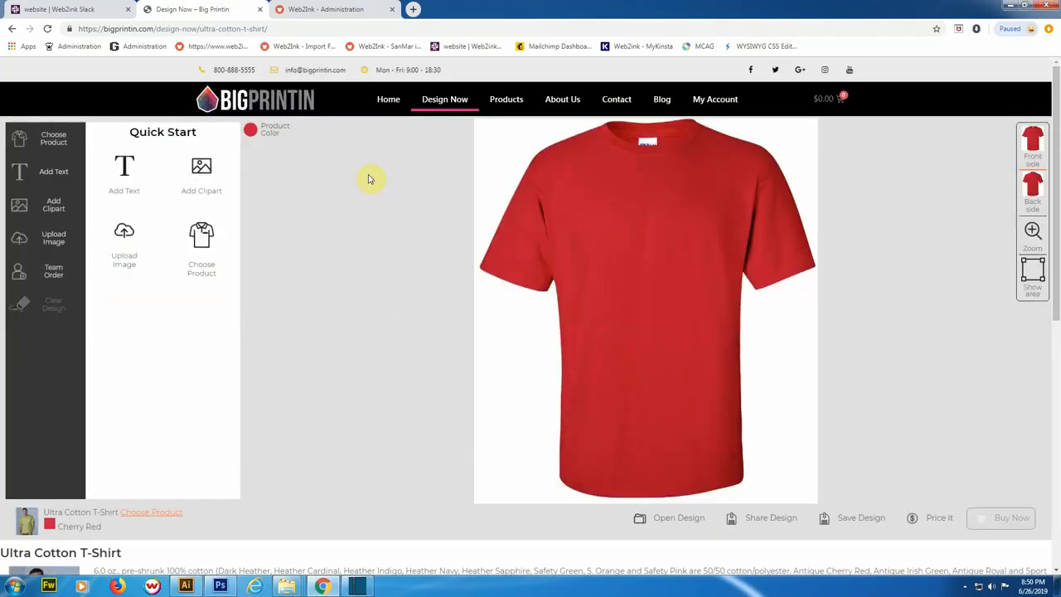
pyautogui.click(254, 132)
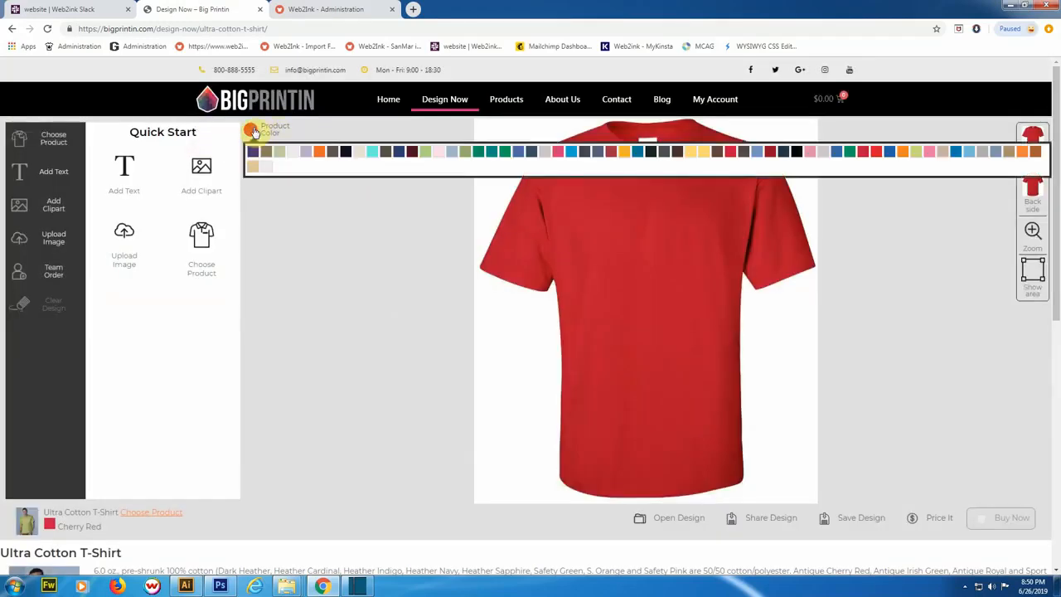
pyautogui.click(930, 154)
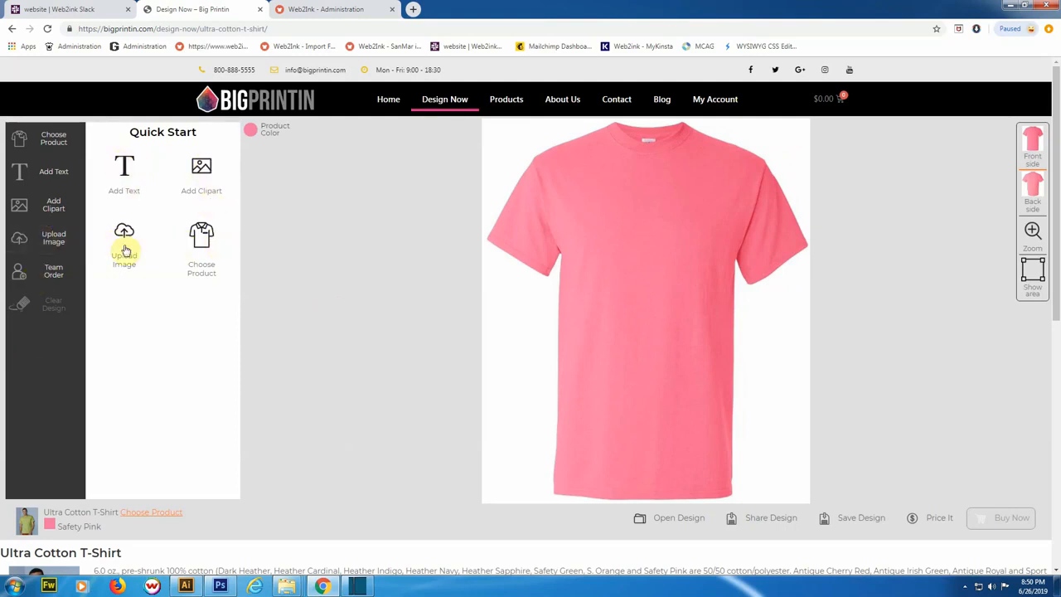
# Add the single text line "add text" to the shirt front in white A Bee Zee font.
pyautogui.click(125, 166)
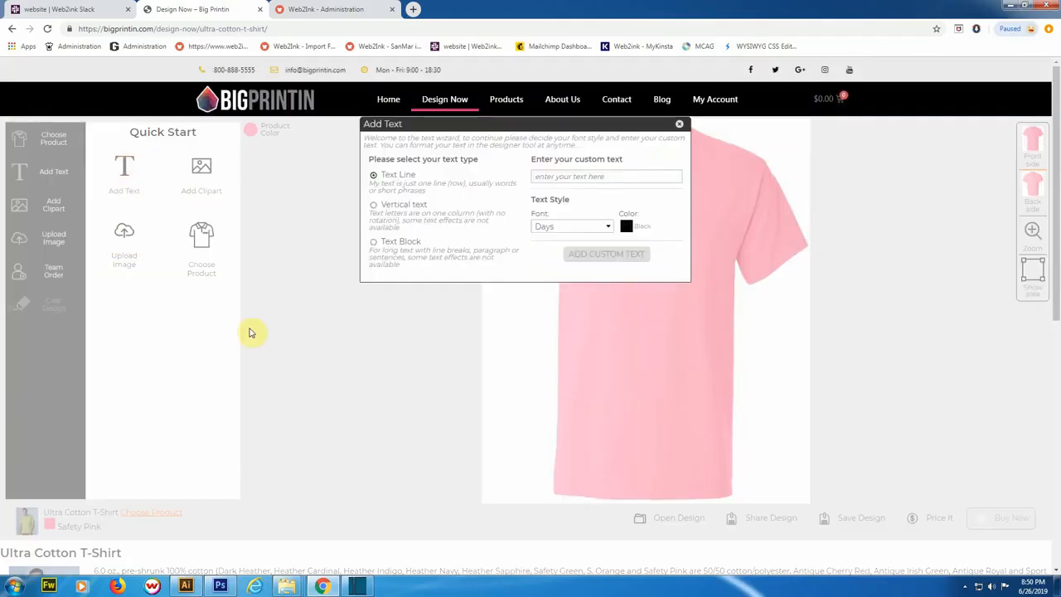
pyautogui.click(614, 176)
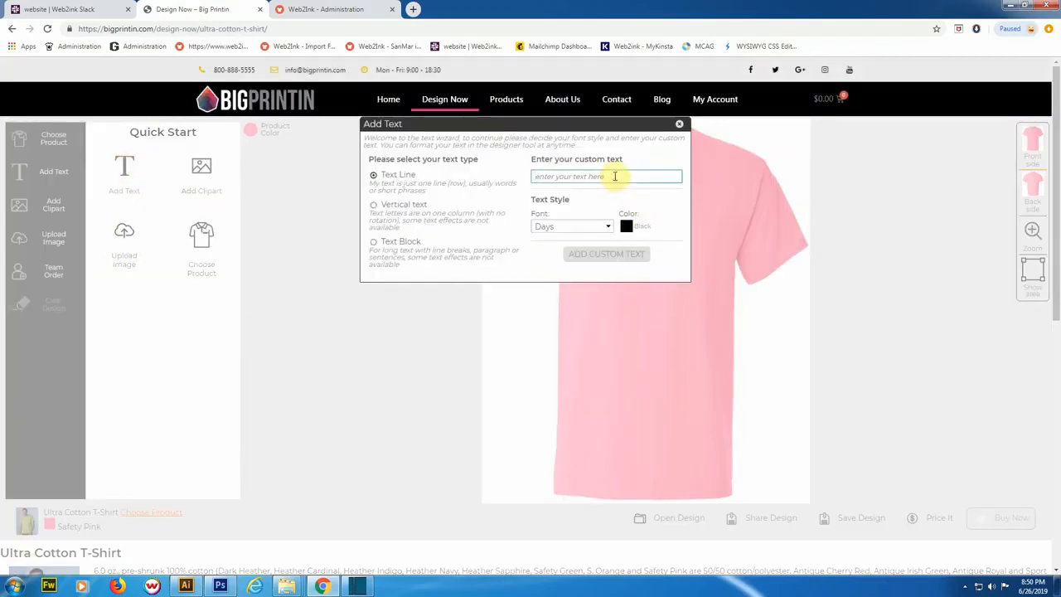
pyautogui.write('add text')
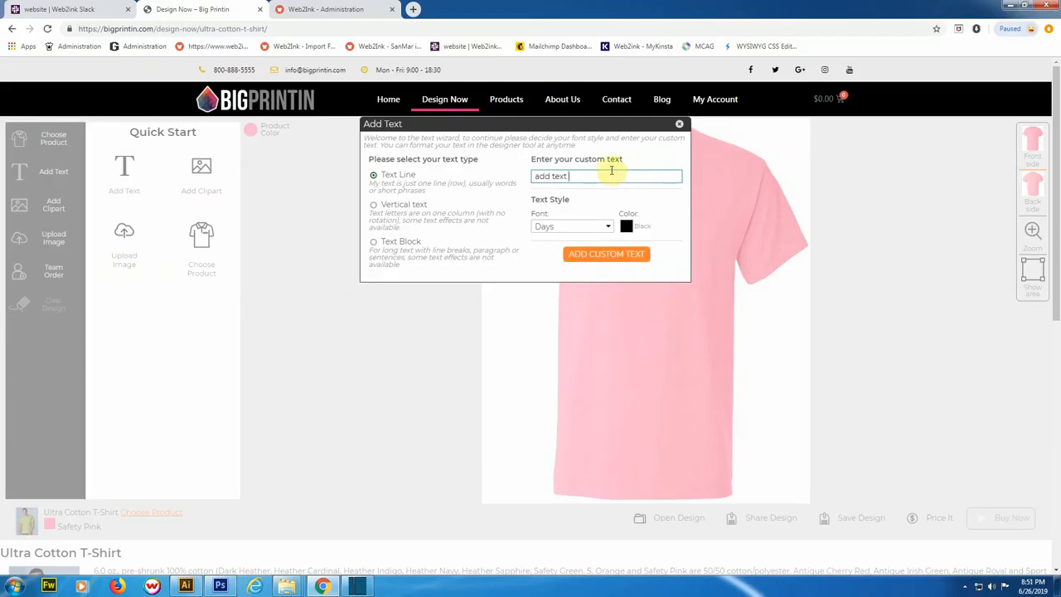
pyautogui.click(609, 229)
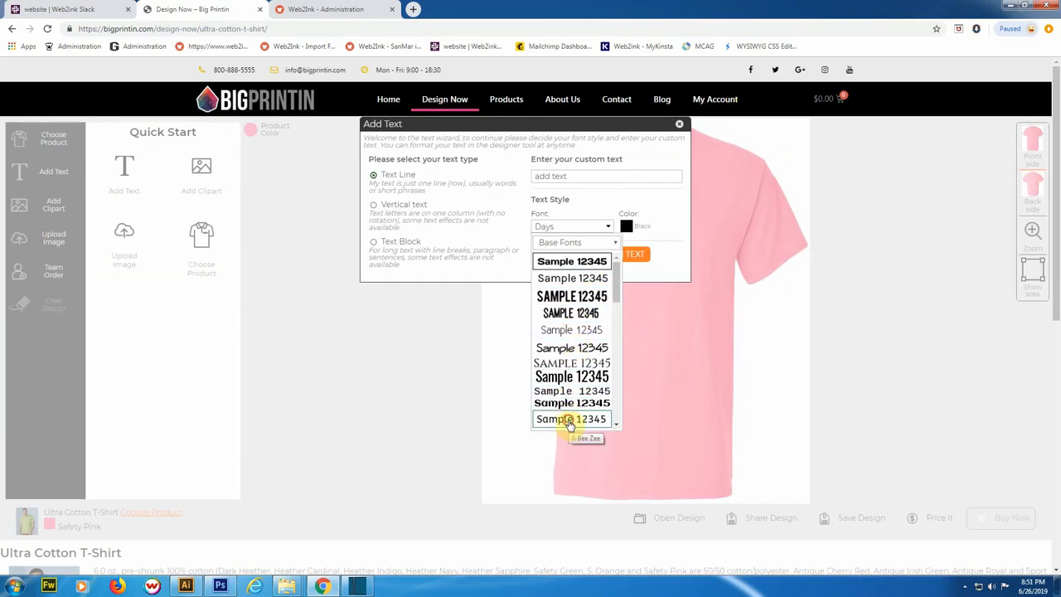
pyautogui.click(569, 419)
pyautogui.click(628, 231)
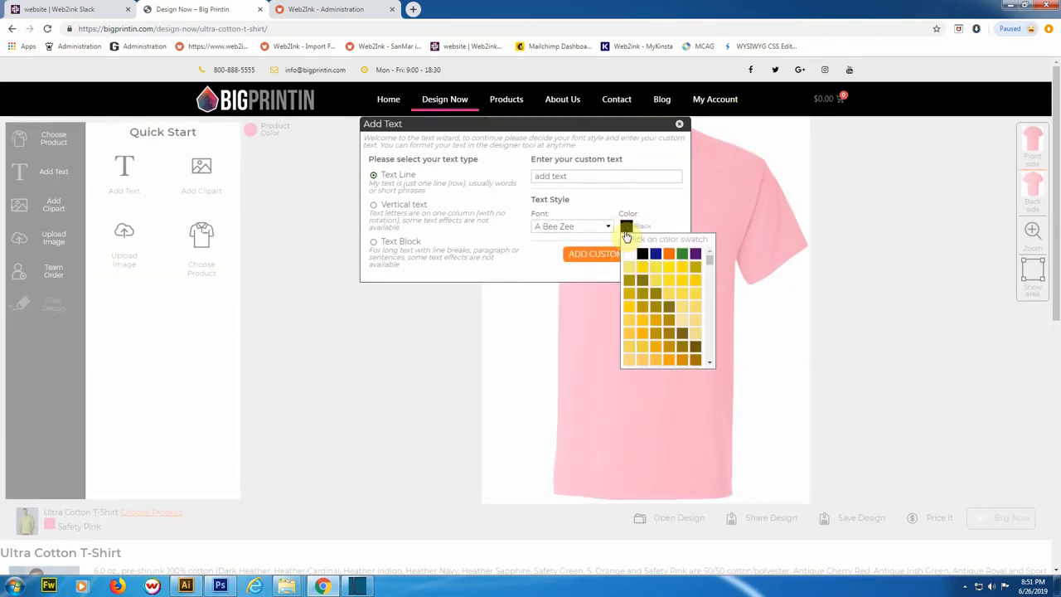
pyautogui.click(630, 251)
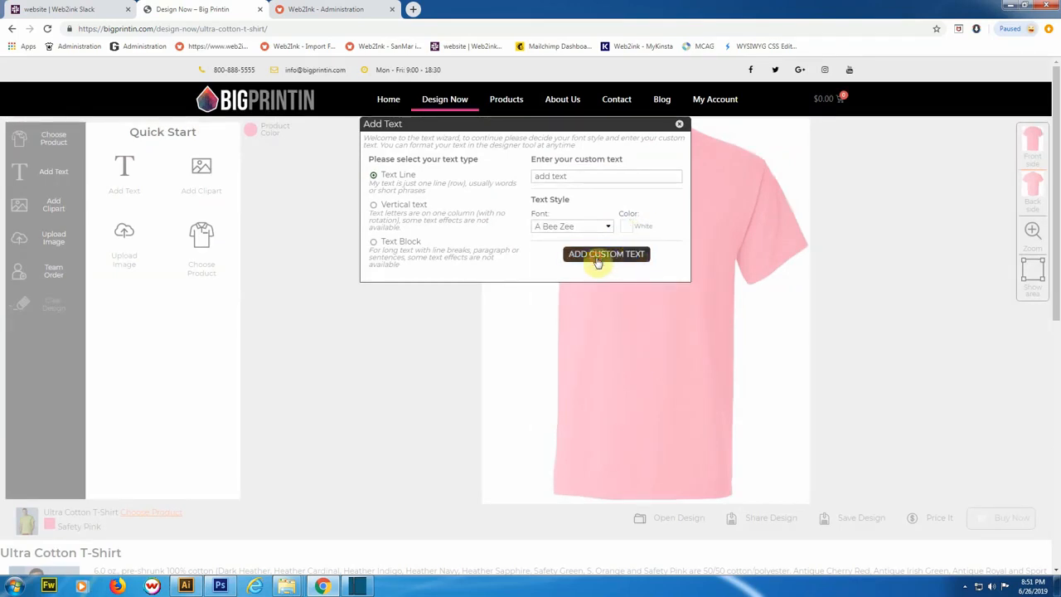
pyautogui.click(606, 254)
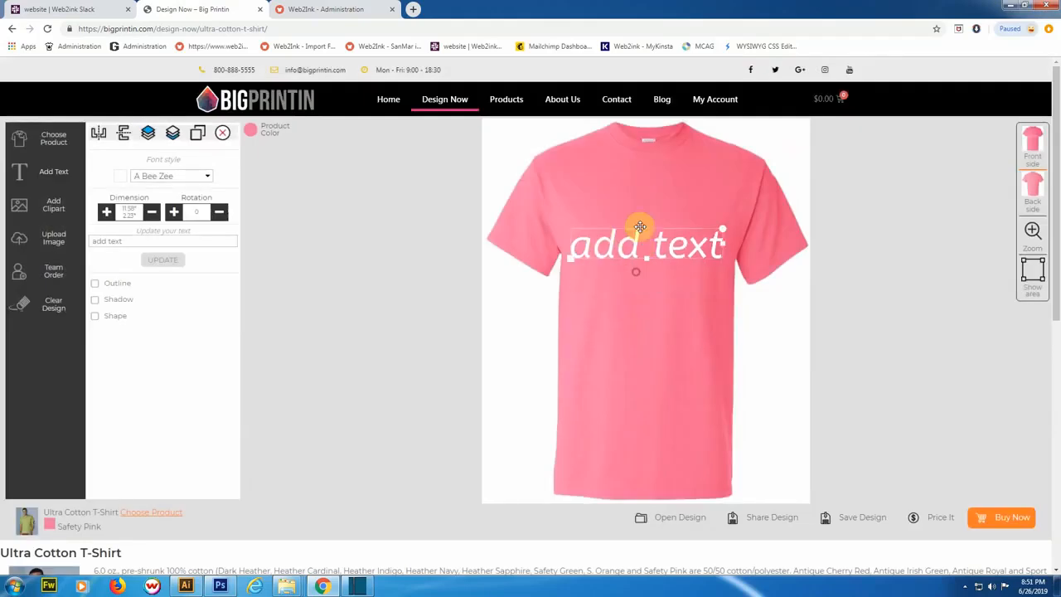
# Move the text up to the chest and scale it down proportionally to about 8.13 inches wide.
pyautogui.moveTo(640, 227); pyautogui.dragTo(644, 205)
pyautogui.click(574, 227)
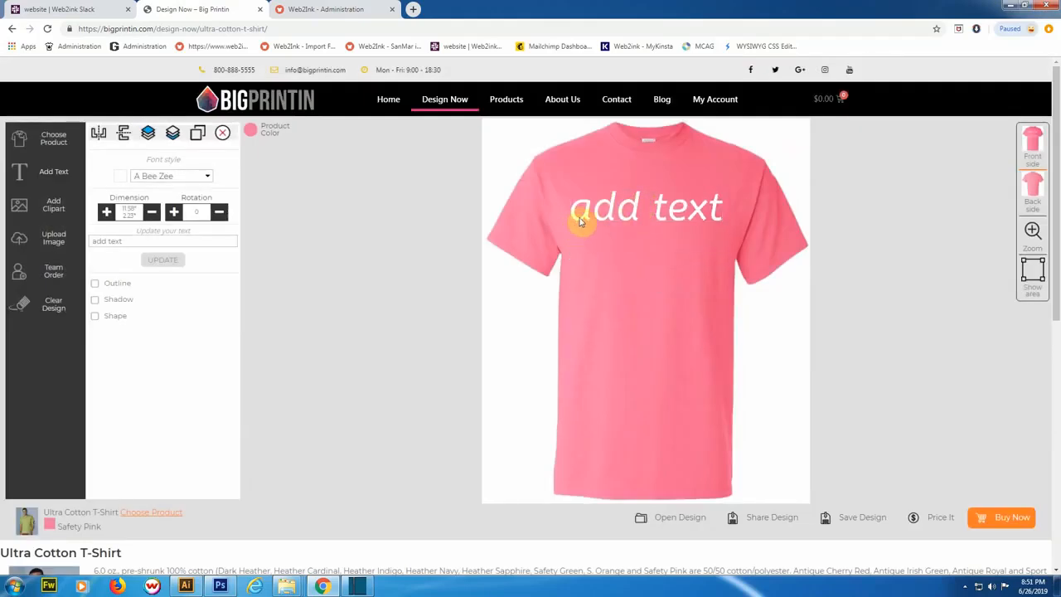
pyautogui.click(578, 222)
pyautogui.moveTo(570, 223); pyautogui.dragTo(592, 215)
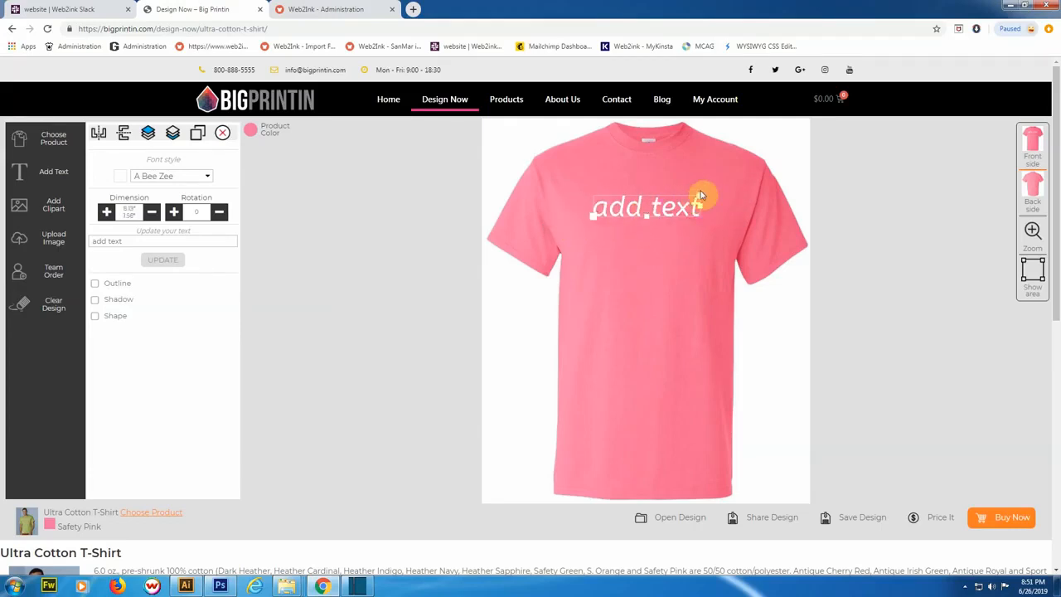
# Stretch the text taller and wider to about 11.33 by 3.4 inches, and delete it from the shirt.
pyautogui.moveTo(705, 202); pyautogui.dragTo(648, 248)
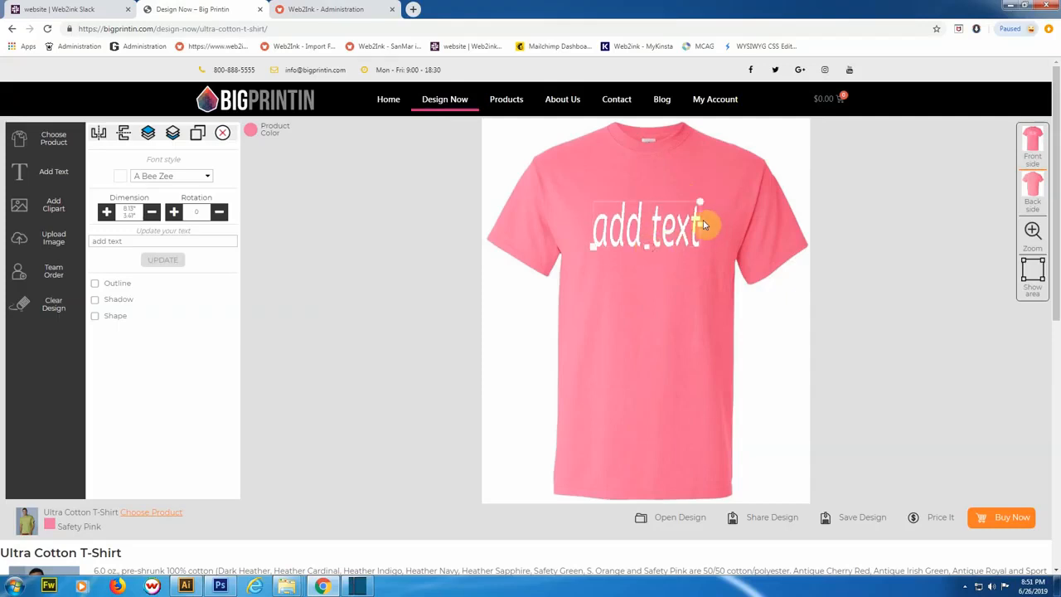
pyautogui.click(701, 227)
pyautogui.click(695, 226)
pyautogui.moveTo(701, 225)
pyautogui.mouseDown()
pyautogui.moveTo(672, 229)
pyautogui.moveTo(717, 228)
pyautogui.moveTo(686, 215)
pyautogui.mouseUp()
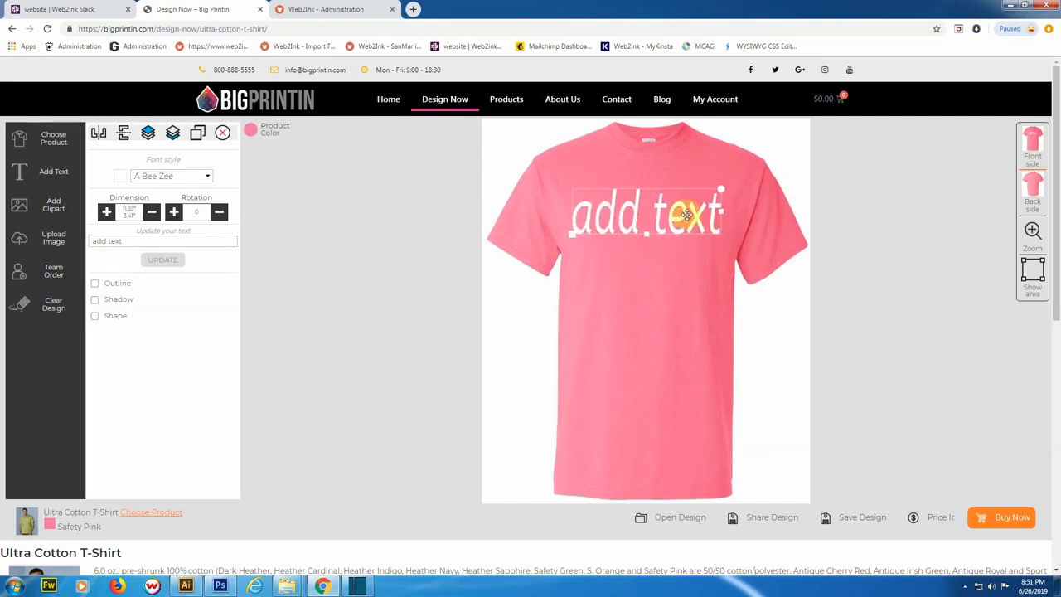
pyautogui.click(222, 133)
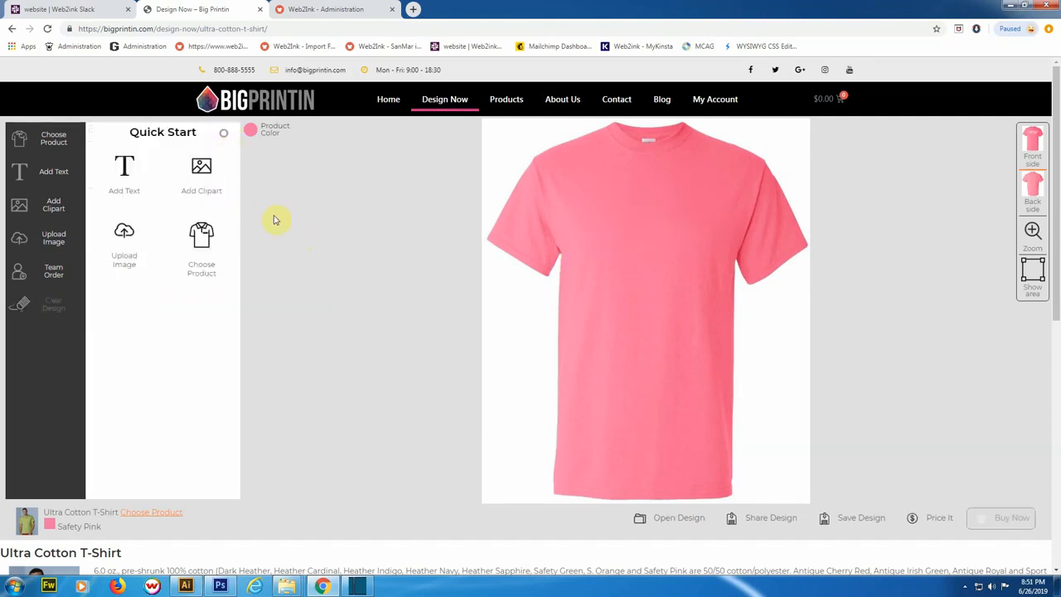
# Add the front-view VW bus clipart to the shirt, changing its black fill to dark blue and its white fill to yellow.
pyautogui.click(202, 170)
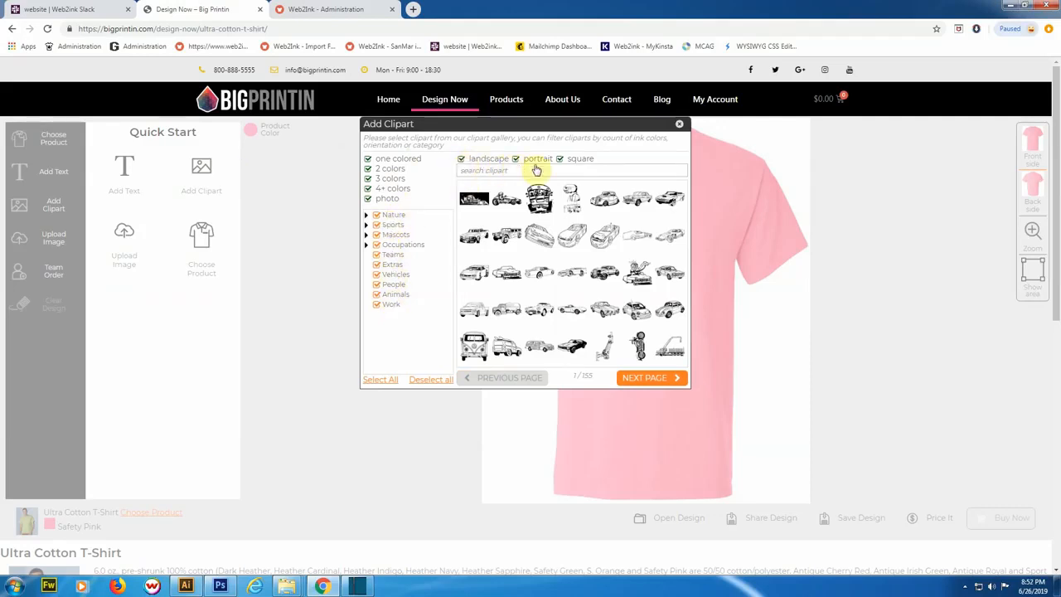
pyautogui.click(475, 350)
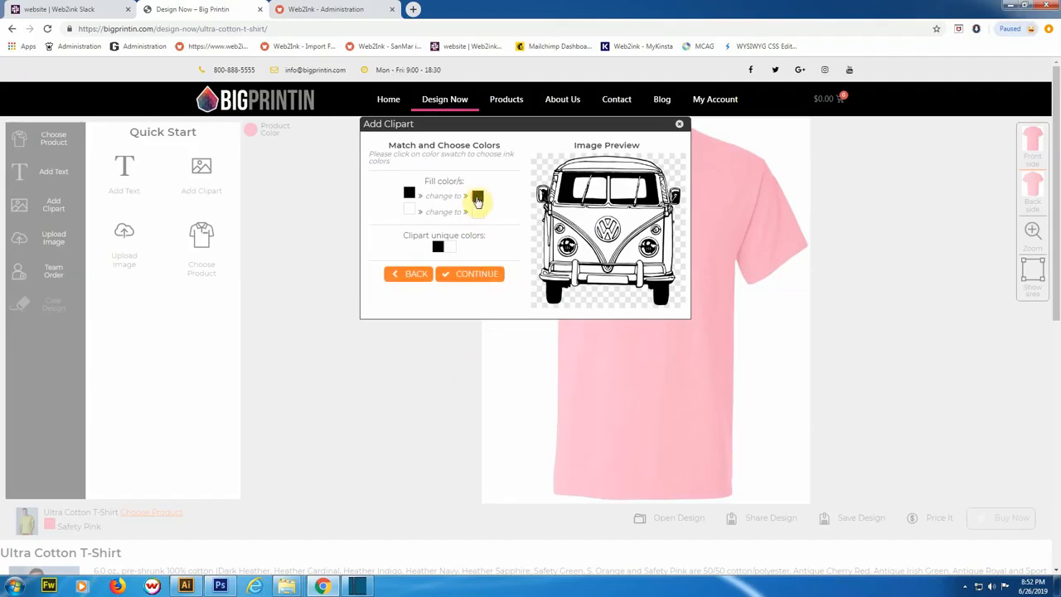
pyautogui.click(477, 199)
pyautogui.click(508, 233)
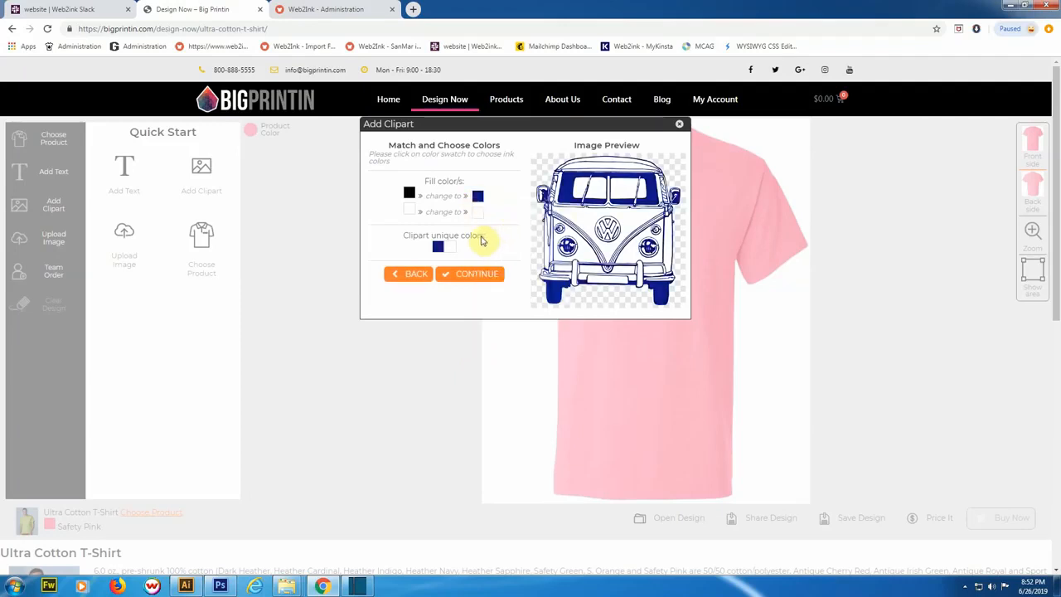
pyautogui.click(478, 213)
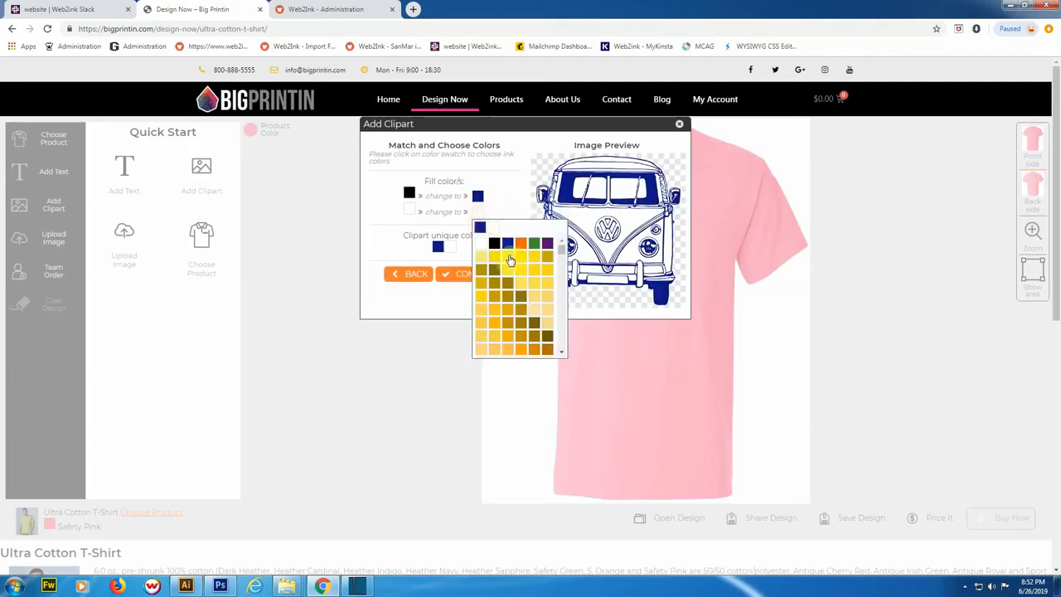
pyautogui.click(511, 259)
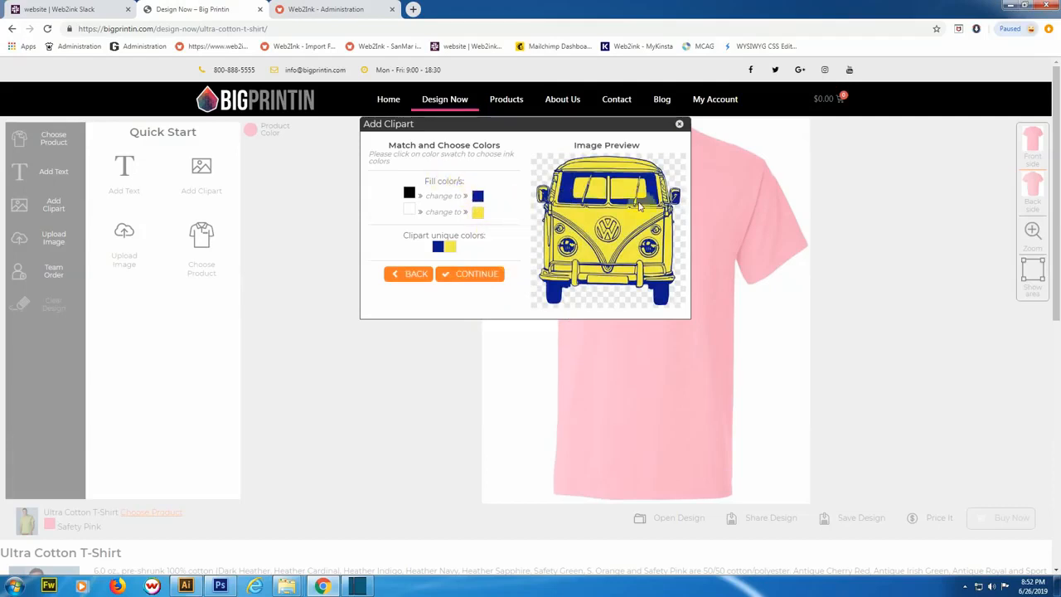
pyautogui.click(468, 279)
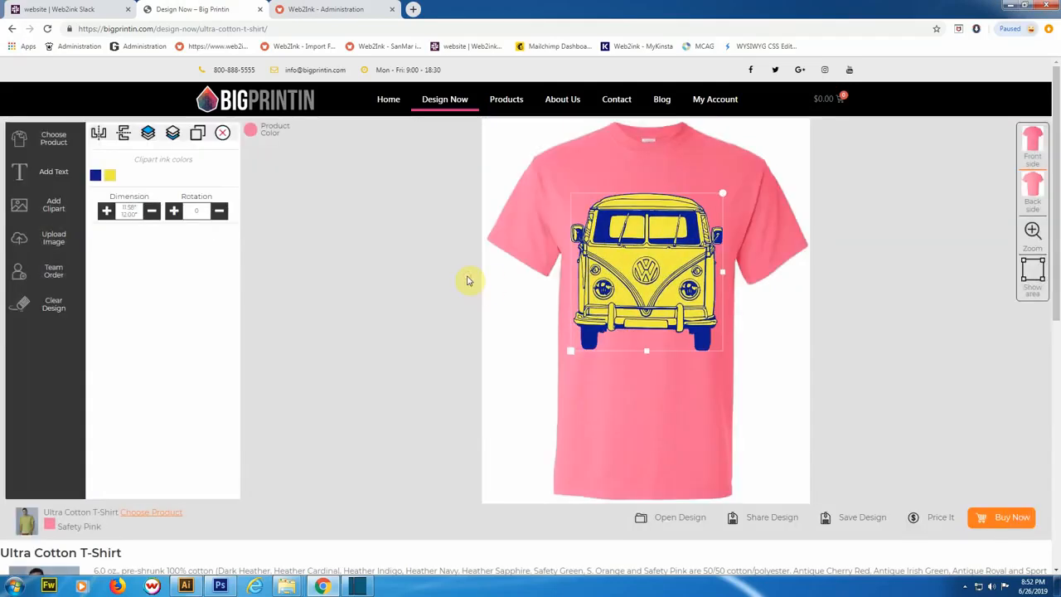
# Shrink the bus clipart to about 4.8 by 4.9 inches on the wearer's left chest, and delete it.
pyautogui.click(571, 353)
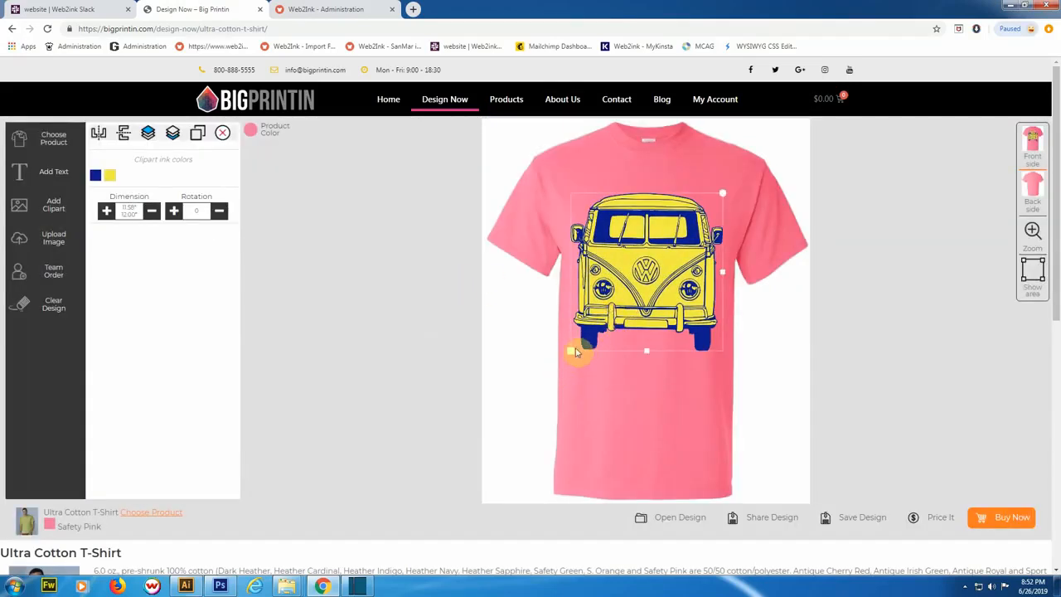
pyautogui.moveTo(569, 348); pyautogui.dragTo(686, 212)
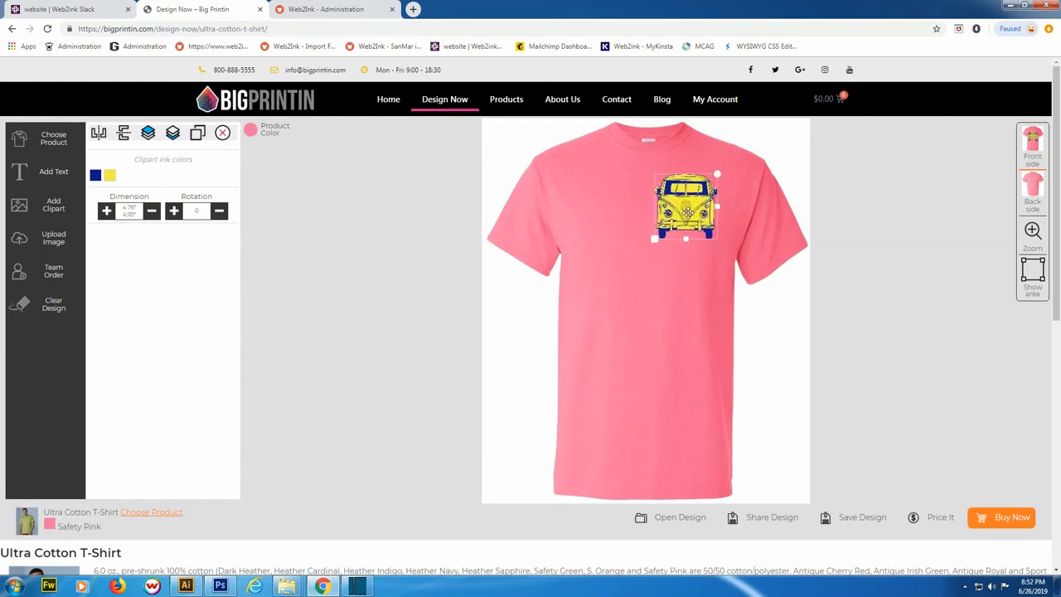
pyautogui.click(658, 245)
pyautogui.click(685, 211)
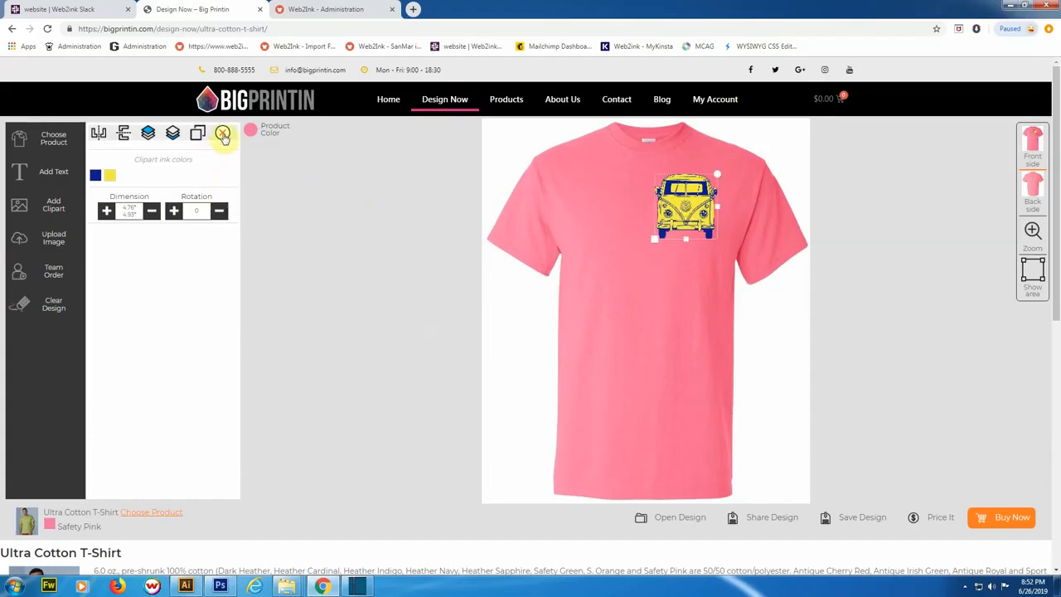
pyautogui.click(222, 133)
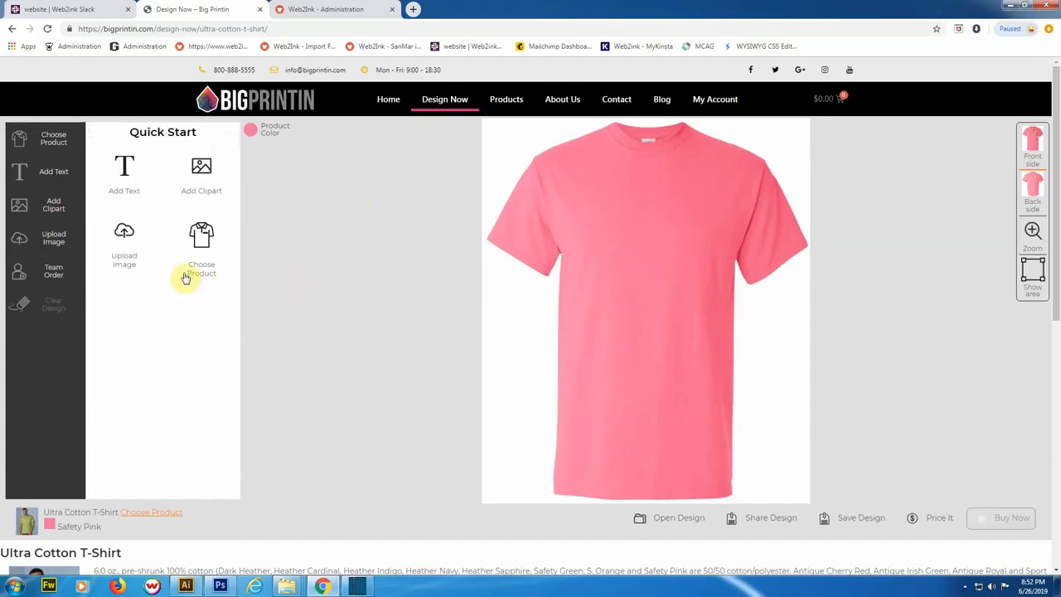
# Upload the 10983 image from the artwork folder after confirming legal rights to use it, and choose to remove a background color.
pyautogui.click(122, 233)
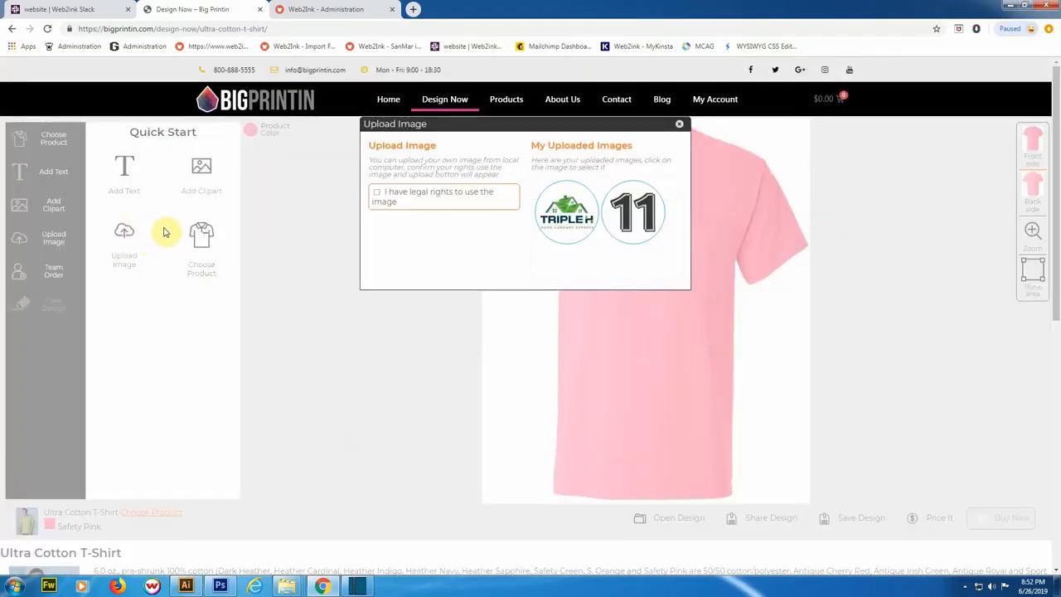
pyautogui.click(377, 195)
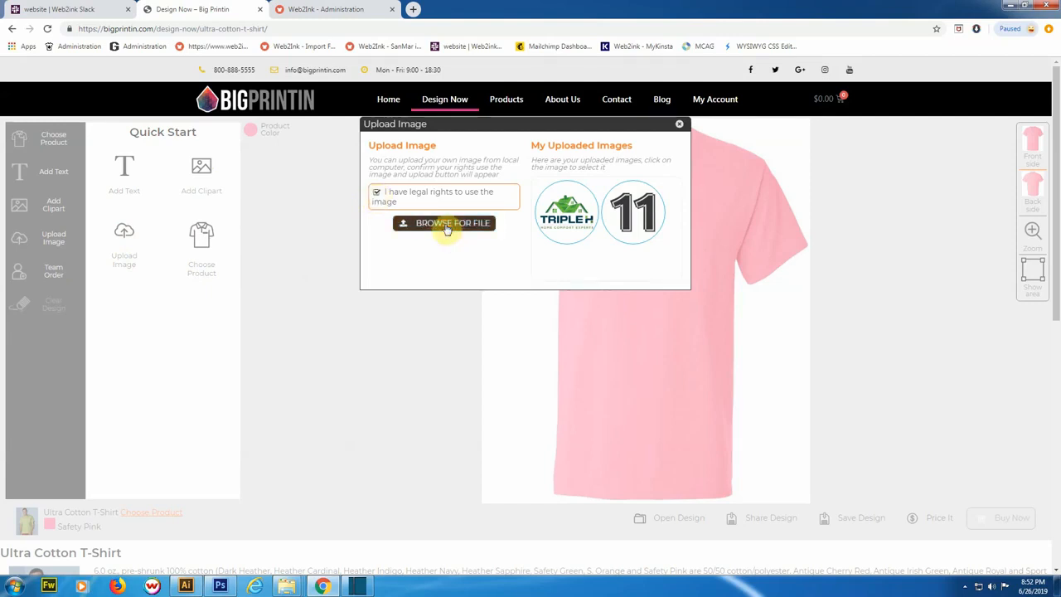
pyautogui.click(376, 195)
pyautogui.click(377, 196)
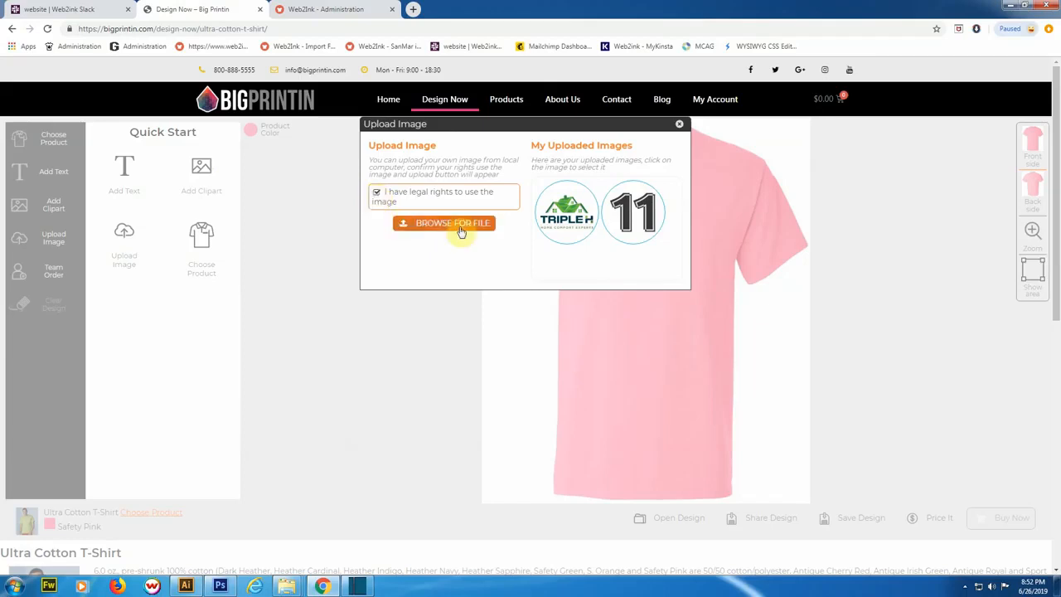
pyautogui.click(460, 224)
pyautogui.click(480, 166)
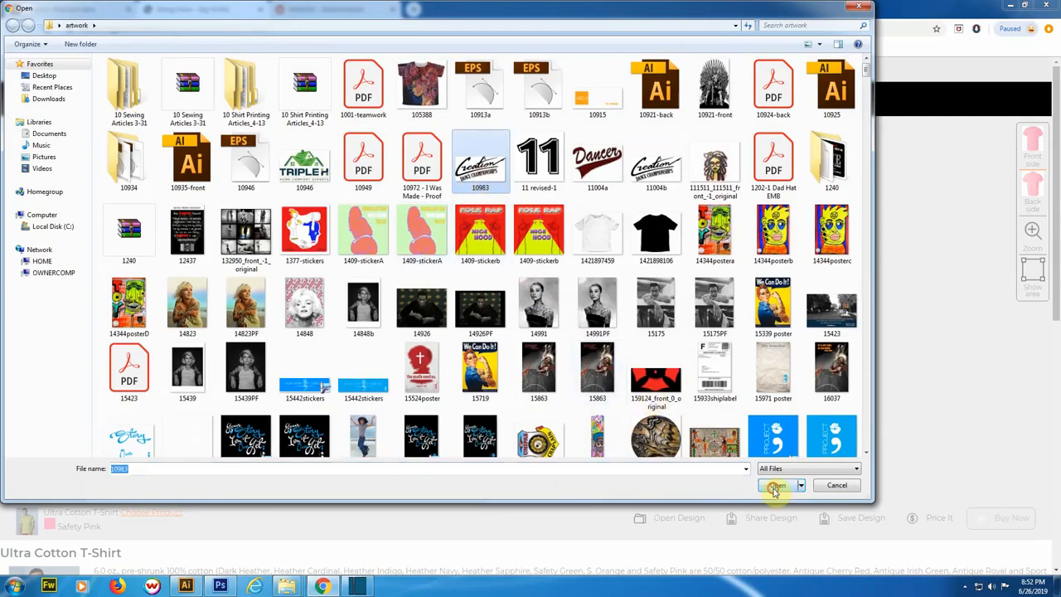
pyautogui.click(771, 485)
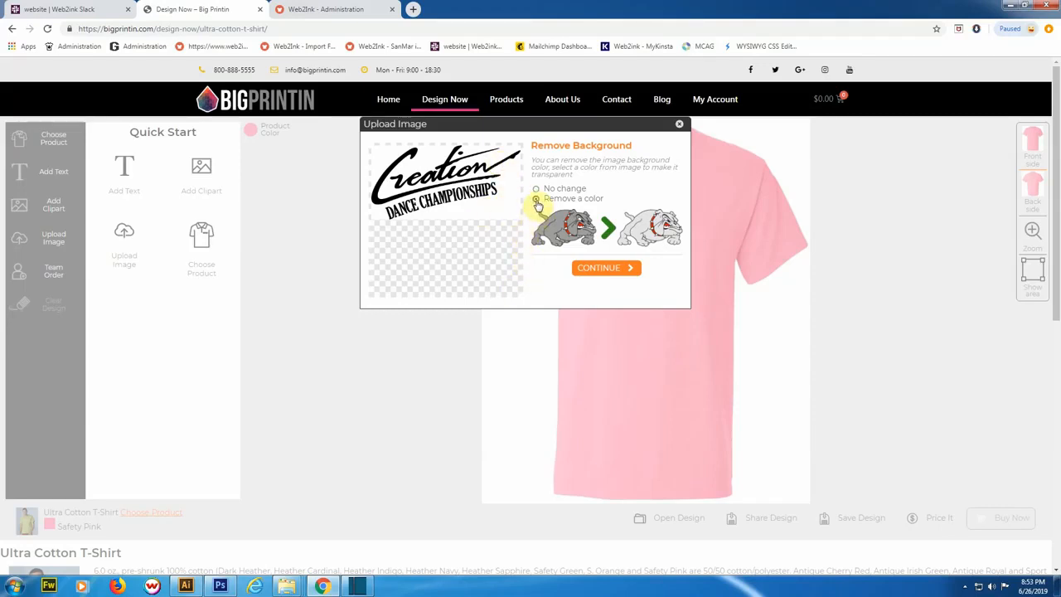
pyautogui.click(606, 267)
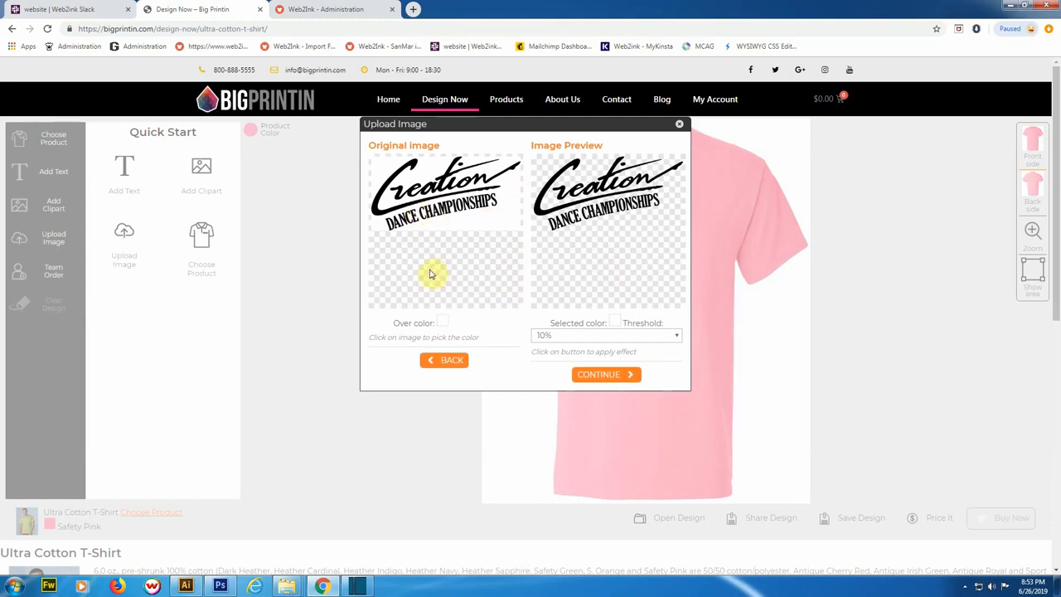
# Try removing the logo's black color at thresholds of 80%, 100% and 10%.
pyautogui.click(375, 211)
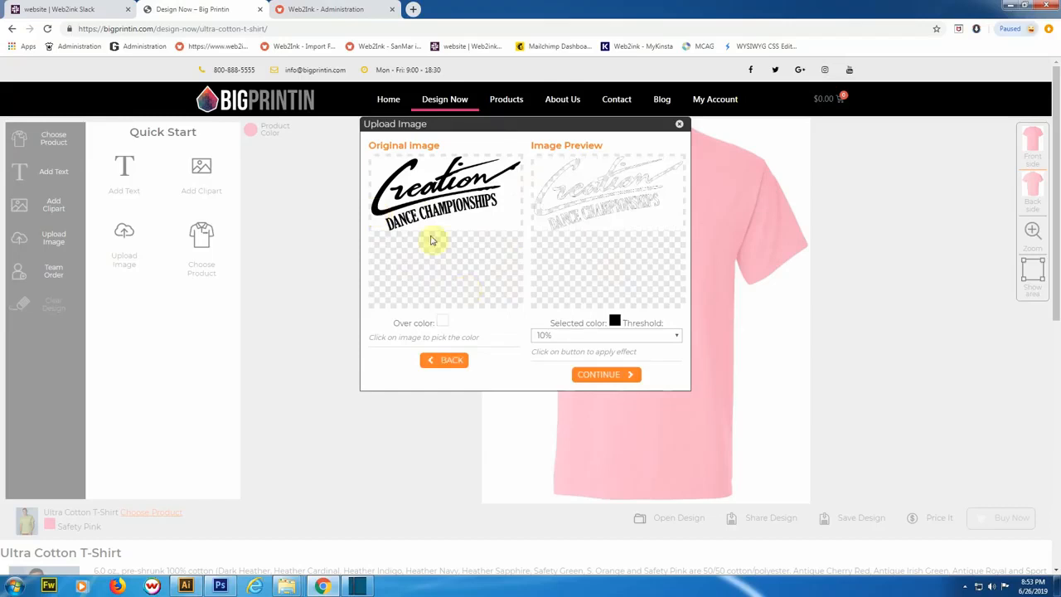
pyautogui.click(676, 336)
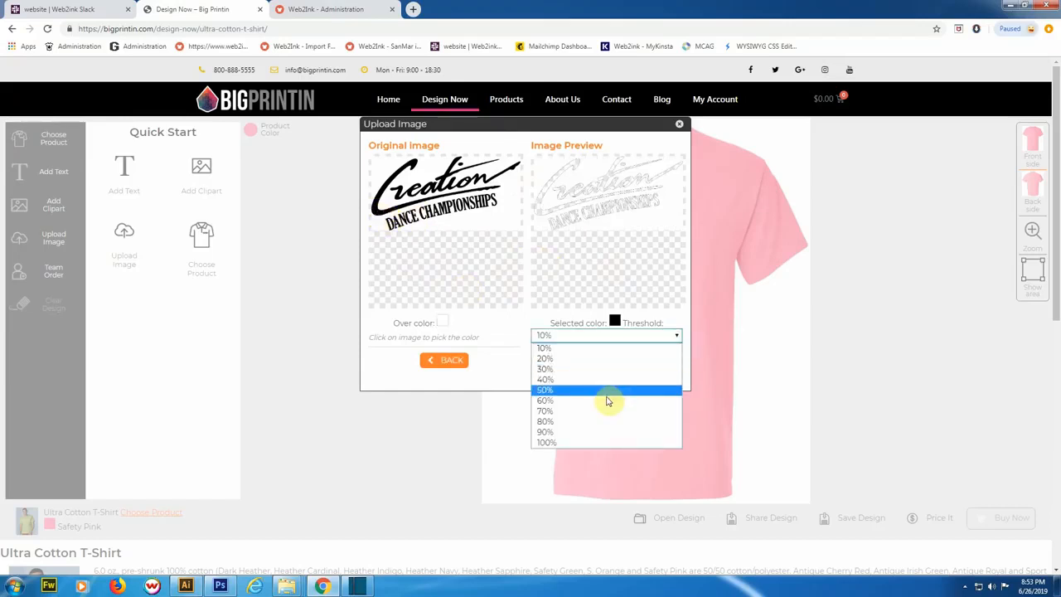
pyautogui.click(599, 422)
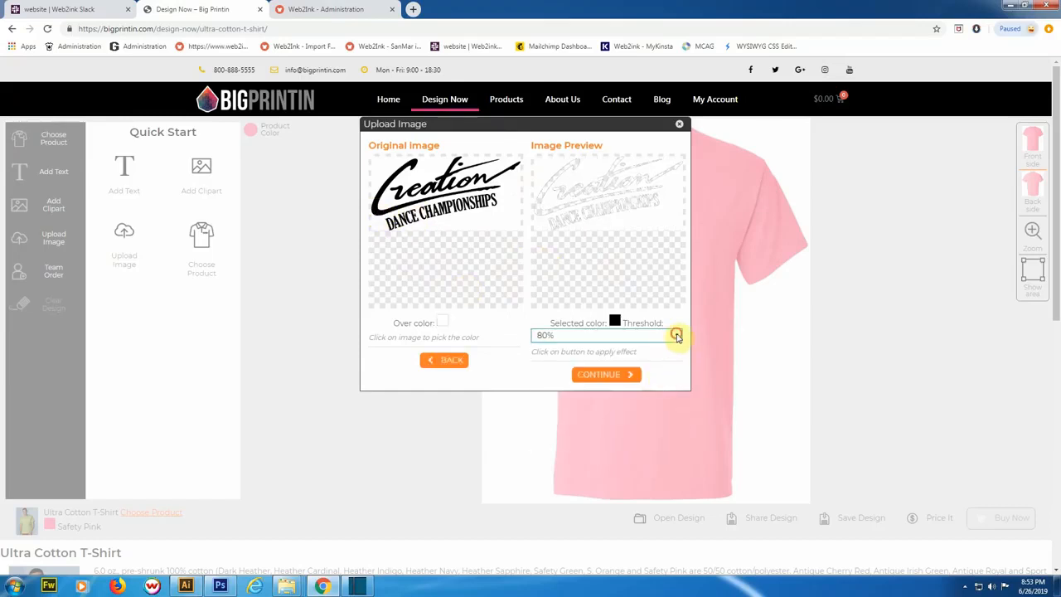
pyautogui.click(676, 336)
pyautogui.click(587, 440)
pyautogui.click(678, 335)
pyautogui.click(632, 349)
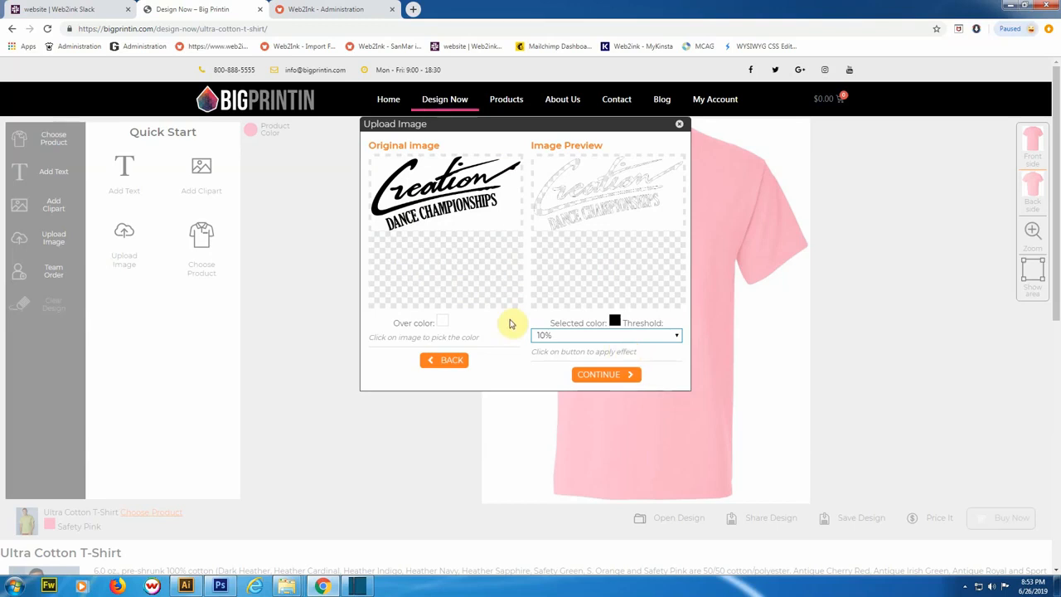
# Remove the logo's white background color with the threshold set to 70%, and continue to the photo effects.
pyautogui.click(495, 220)
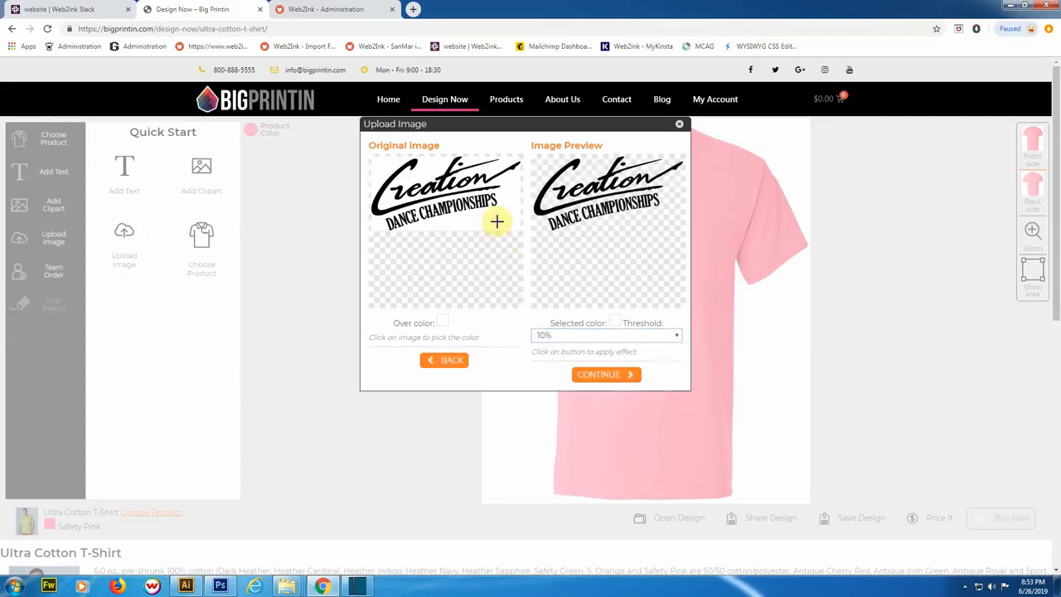
pyautogui.click(673, 335)
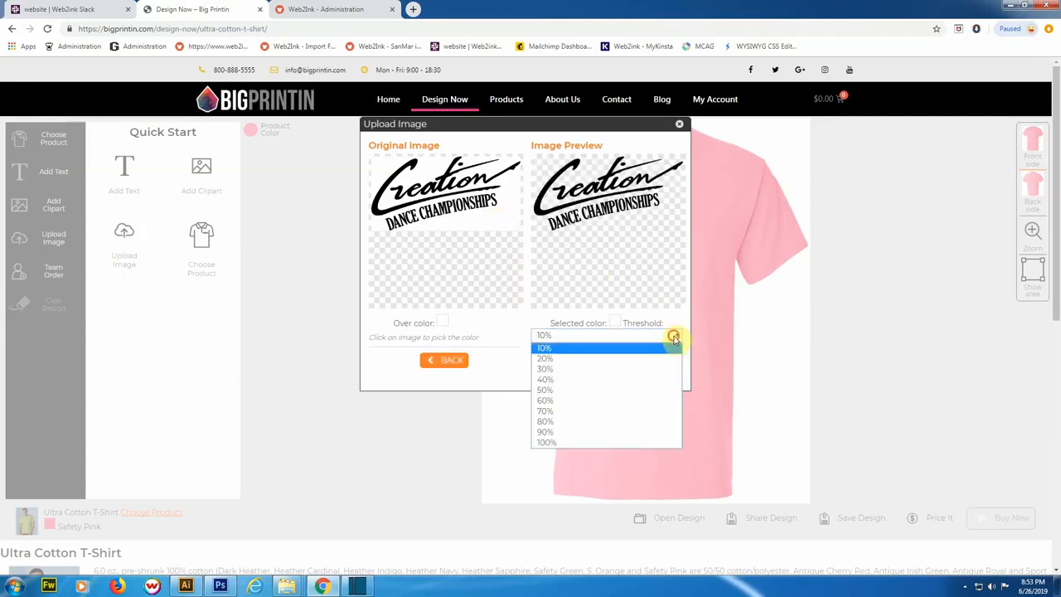
pyautogui.click(595, 411)
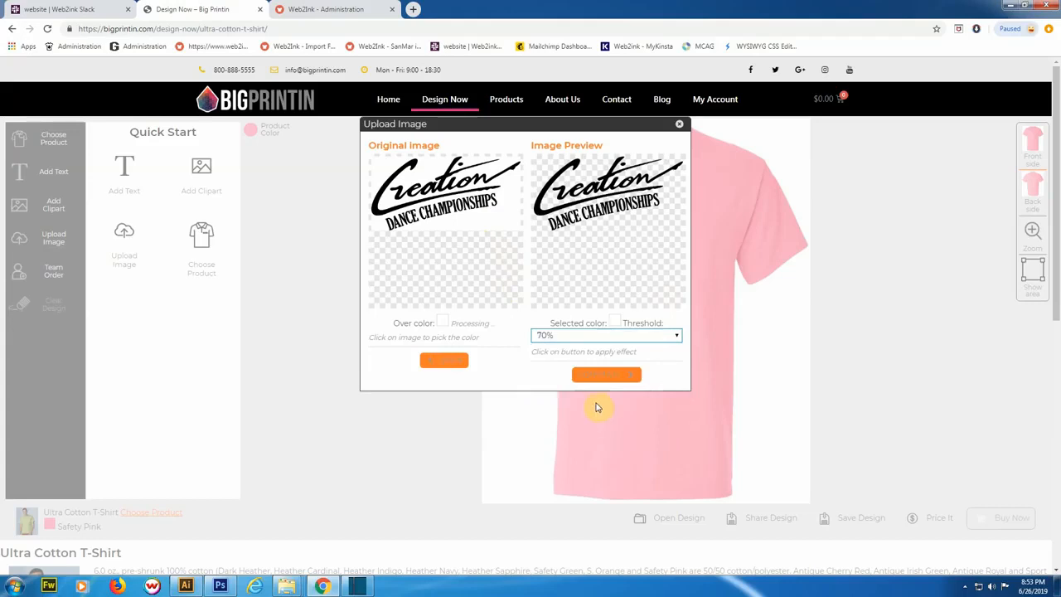
pyautogui.click(602, 377)
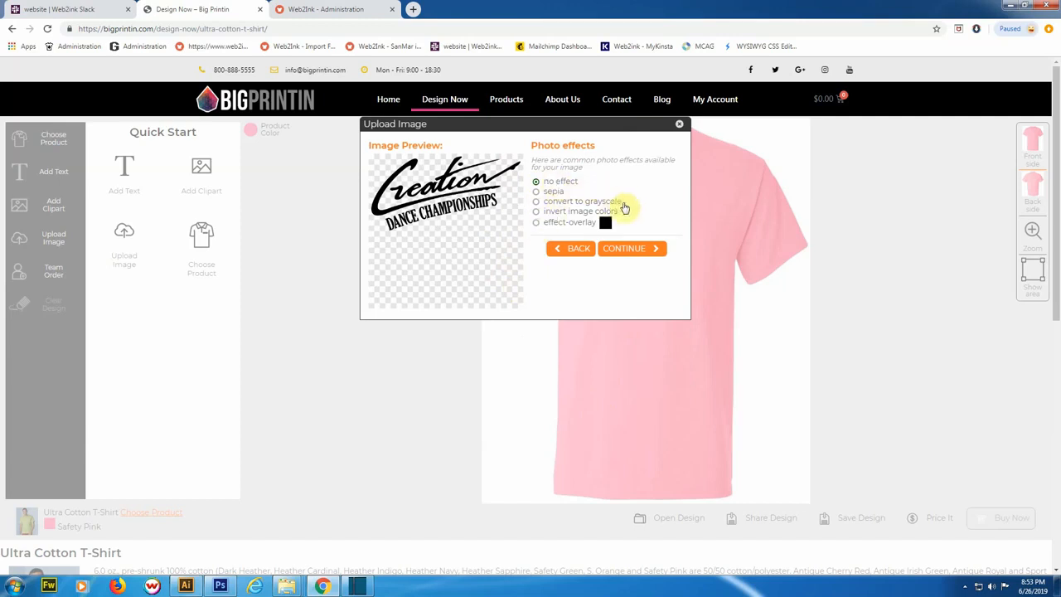
# Apply a red overlay effect to the logo and position it on the shirt's upper chest.
pyautogui.click(536, 224)
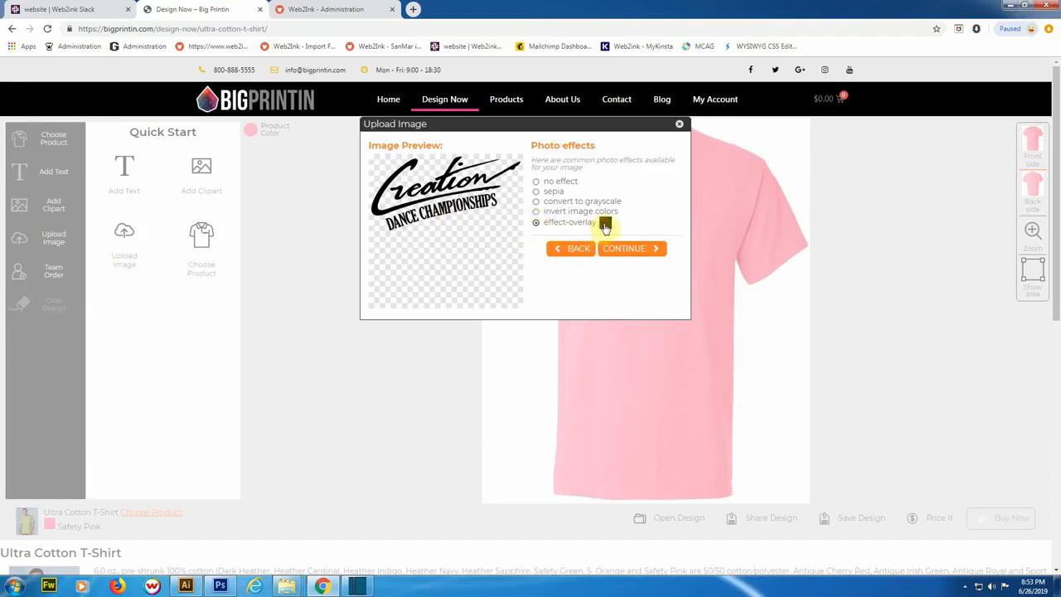
pyautogui.click(605, 224)
pyautogui.moveTo(687, 261); pyautogui.dragTo(689, 278)
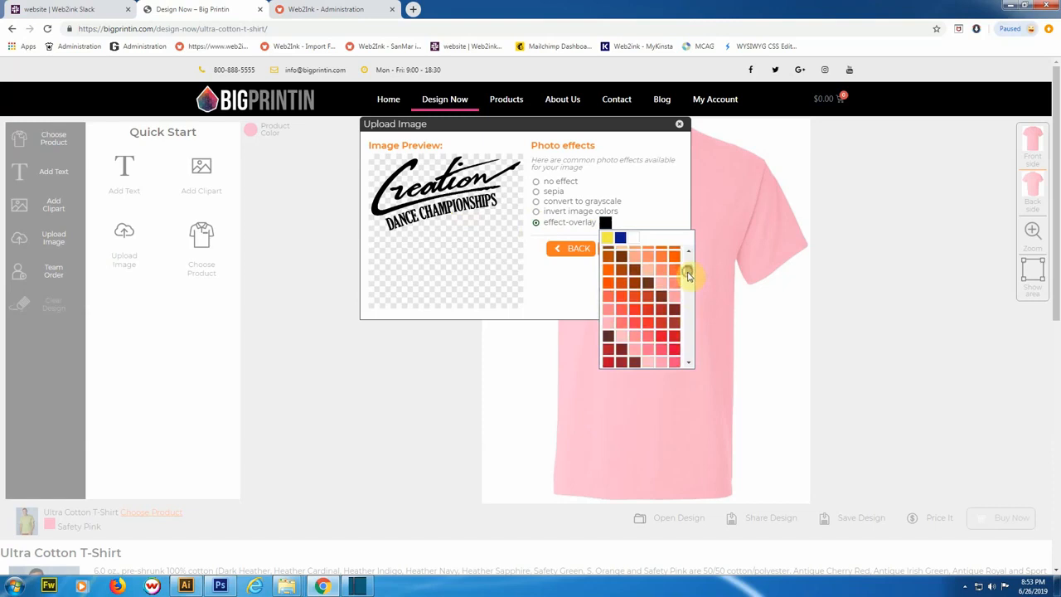
pyautogui.click(650, 311)
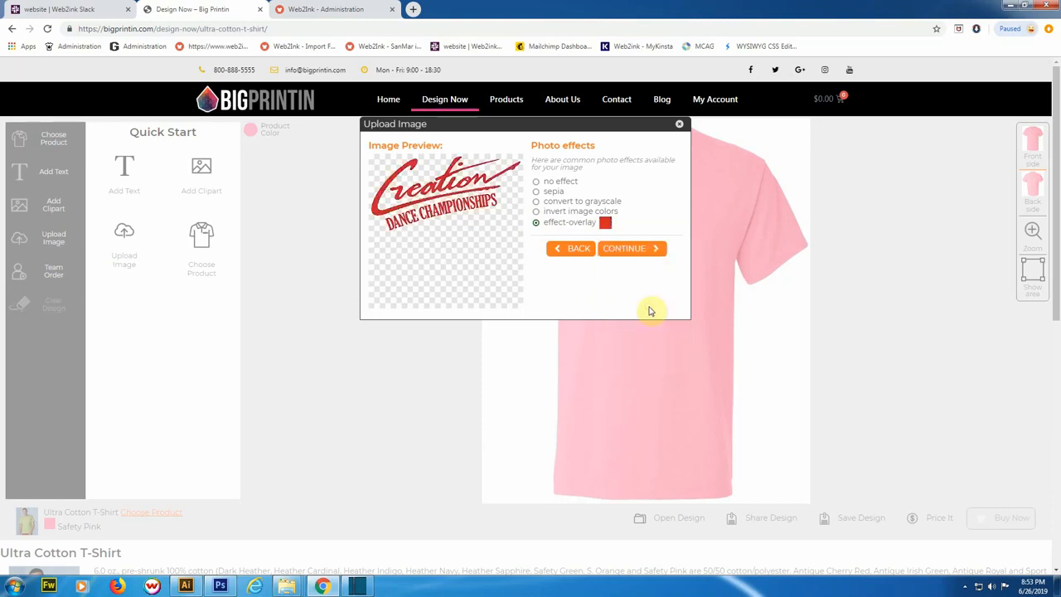
pyautogui.click(630, 251)
pyautogui.moveTo(578, 294); pyautogui.dragTo(583, 246)
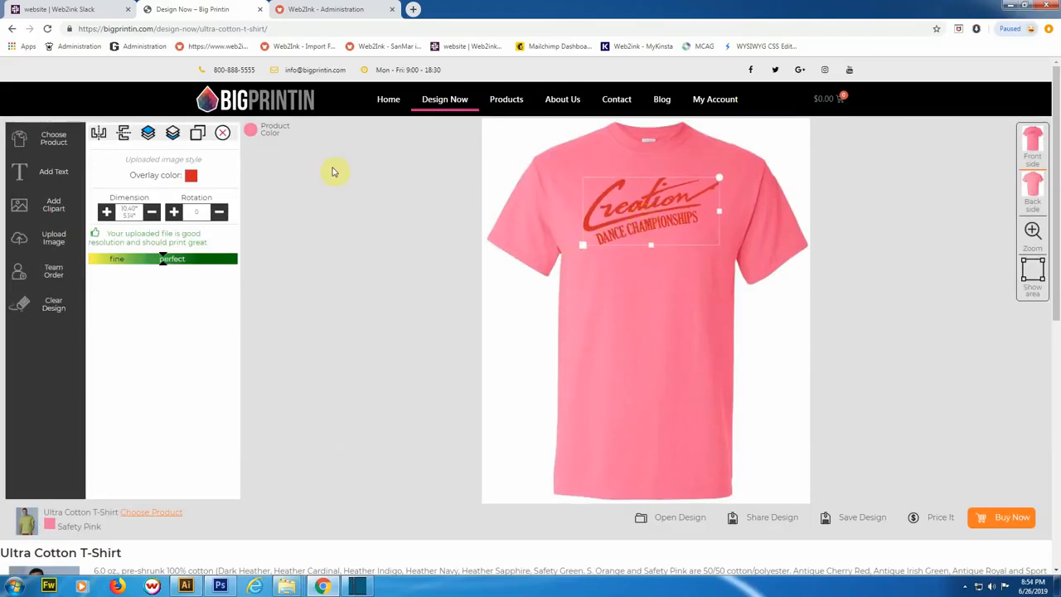
# Try Safety Green as the shirt color, and change it to Sand.
pyautogui.click(252, 133)
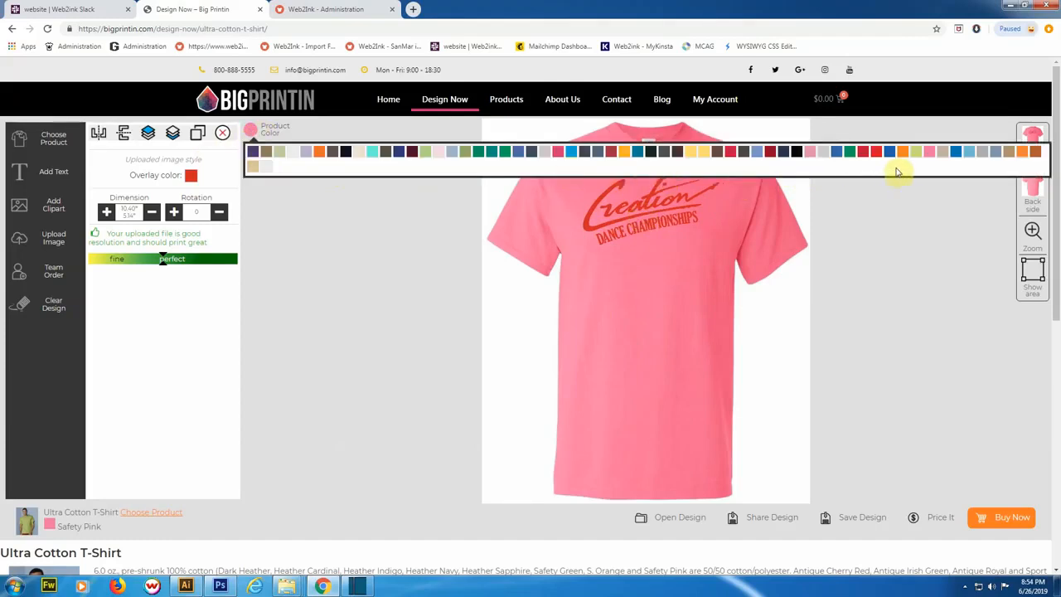
pyautogui.click(917, 155)
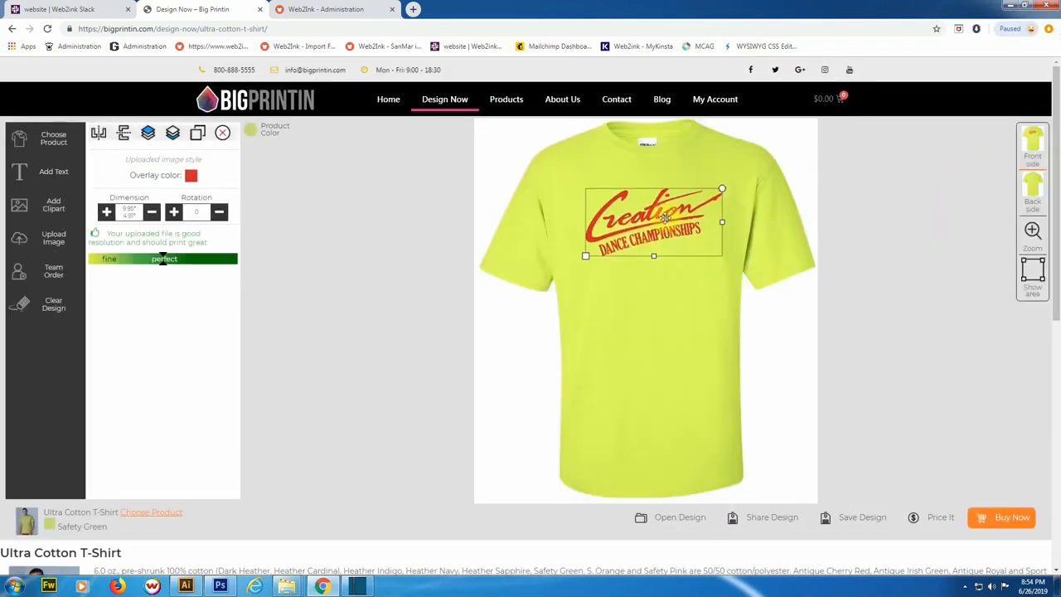
pyautogui.click(253, 130)
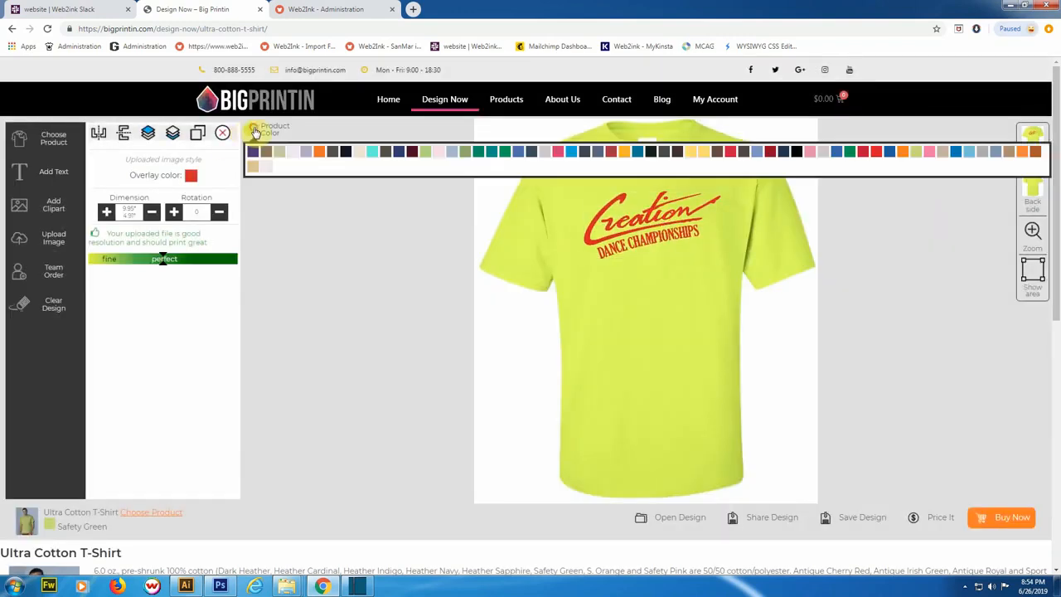
pyautogui.click(942, 150)
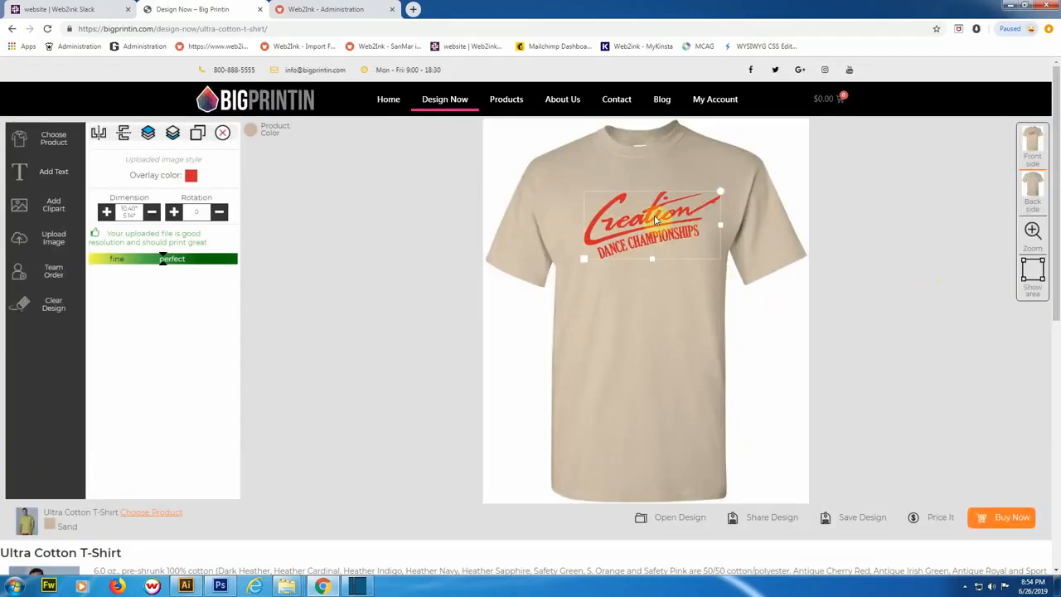
# Delete the red Creation Dance Championships logo from the front of the shirt.
pyautogui.click(499, 262)
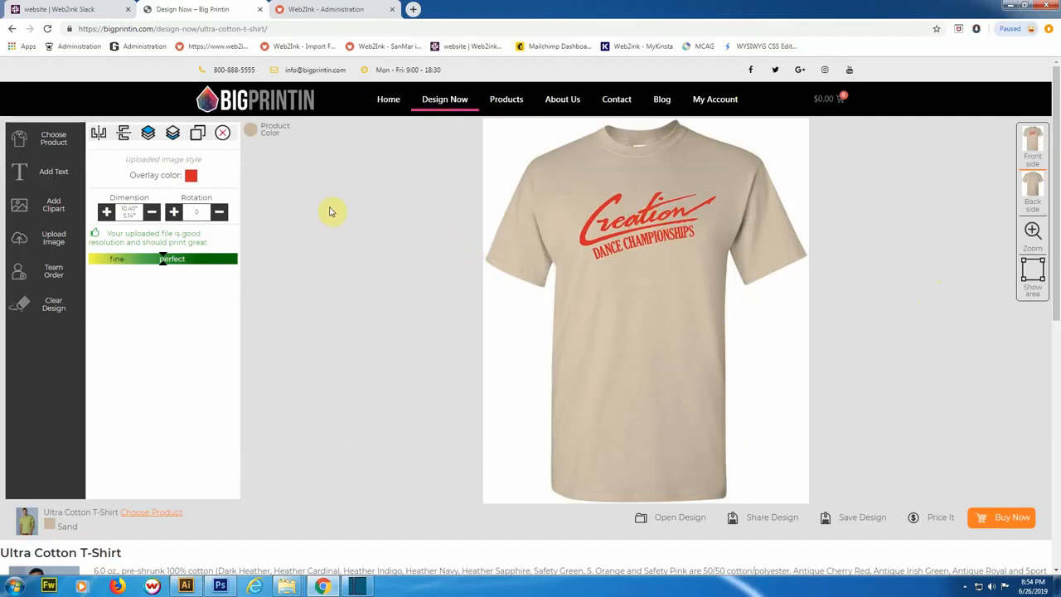
pyautogui.click(659, 214)
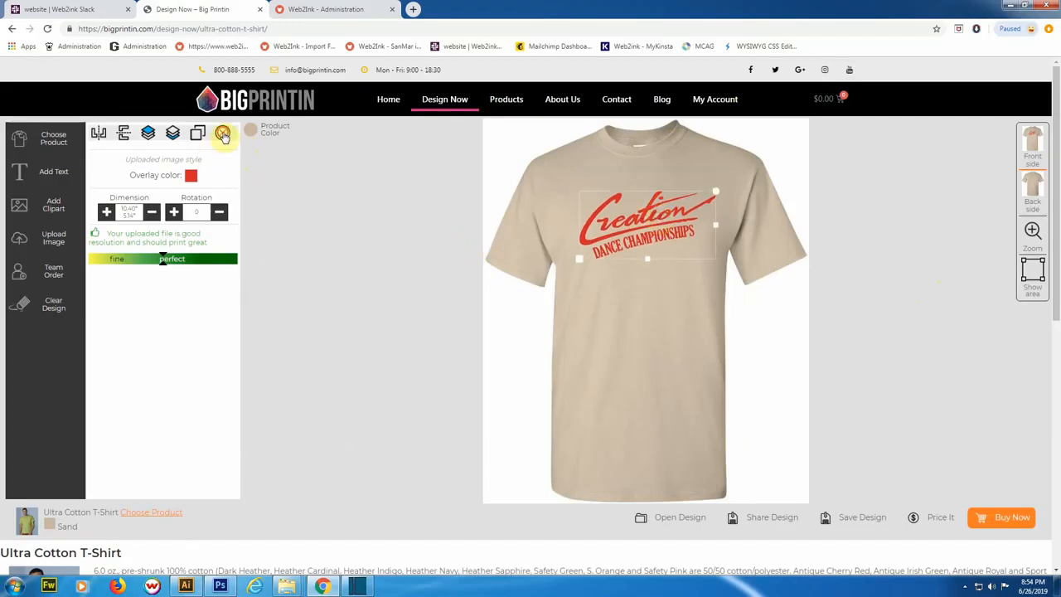
pyautogui.click(223, 136)
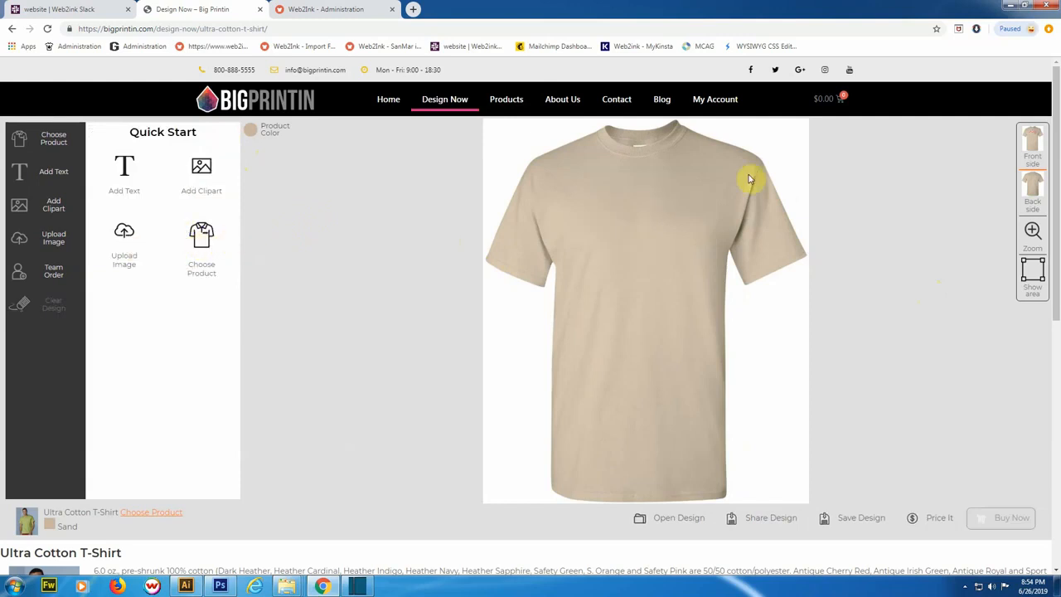
# Look over the product categories that can be chosen instead of the current T-shirt.
pyautogui.click(197, 242)
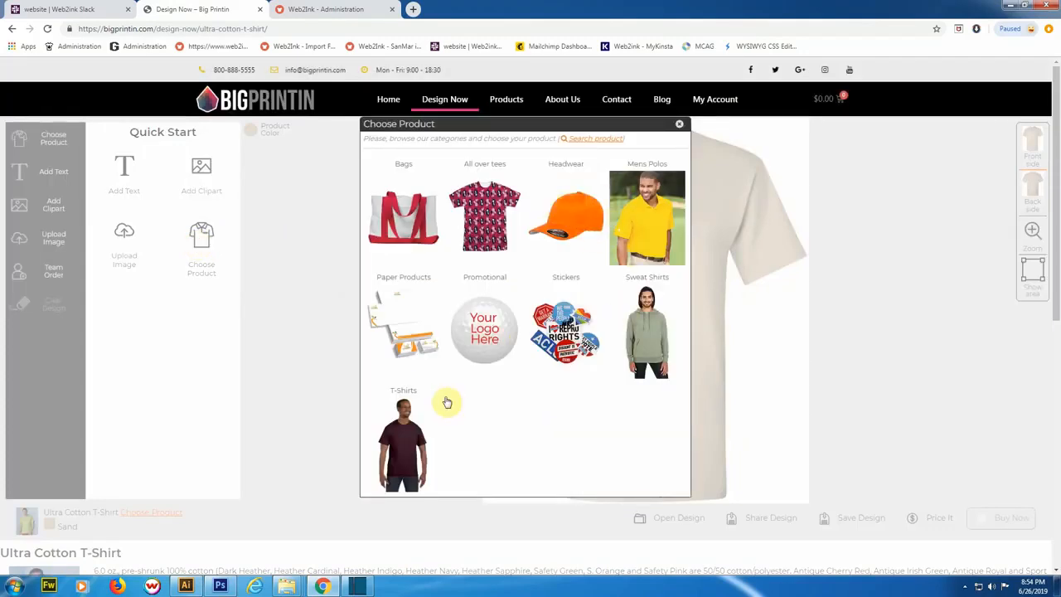
pyautogui.click(680, 127)
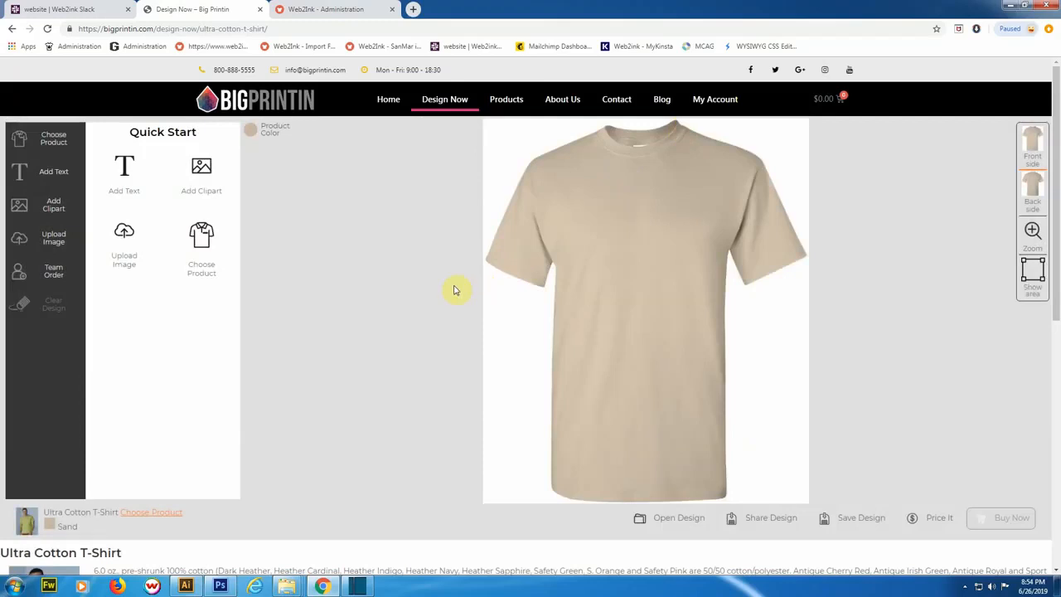
# Add a team order name placeholder to the back side of the shirt and move it up between the shoulders.
pyautogui.click(1033, 184)
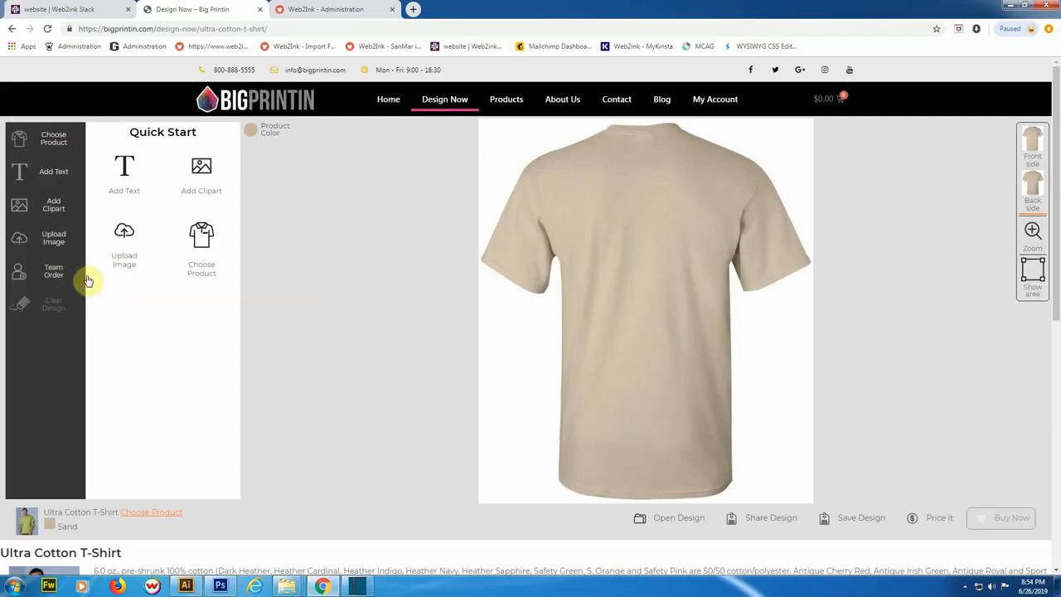
pyautogui.click(45, 274)
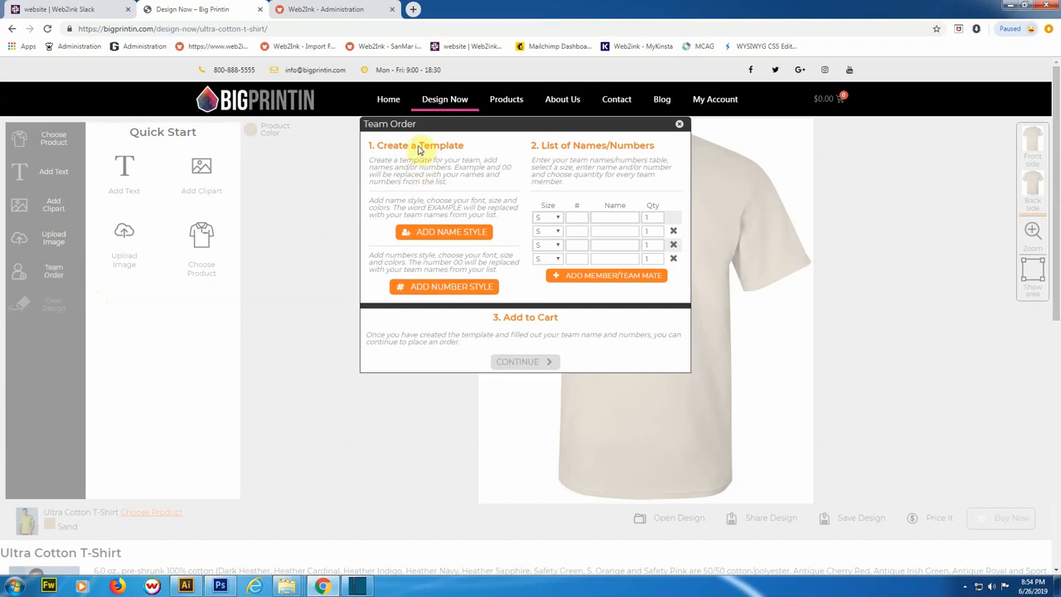
pyautogui.click(436, 235)
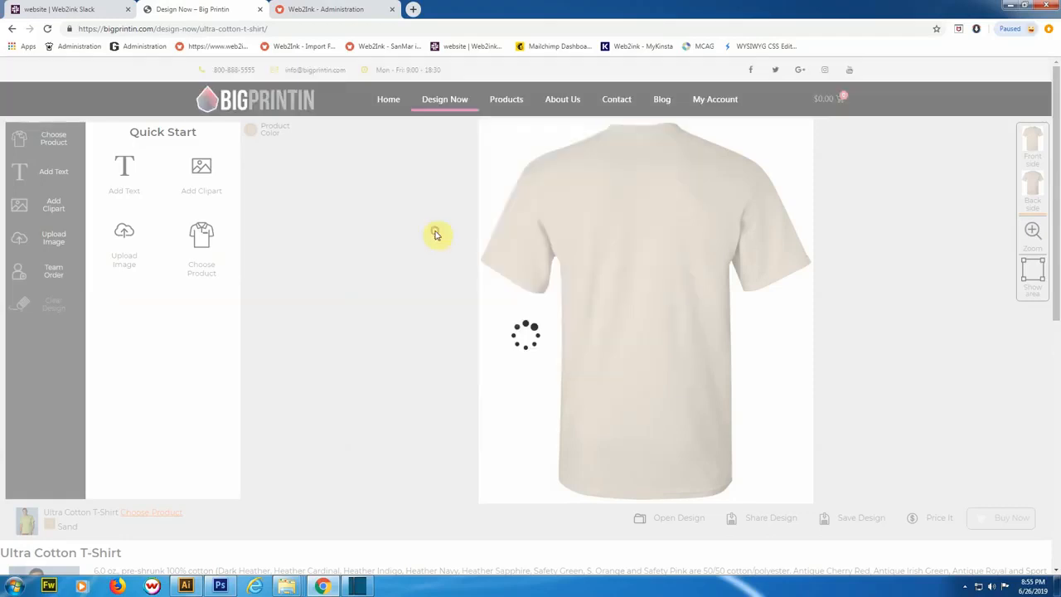
pyautogui.moveTo(652, 258); pyautogui.dragTo(646, 189)
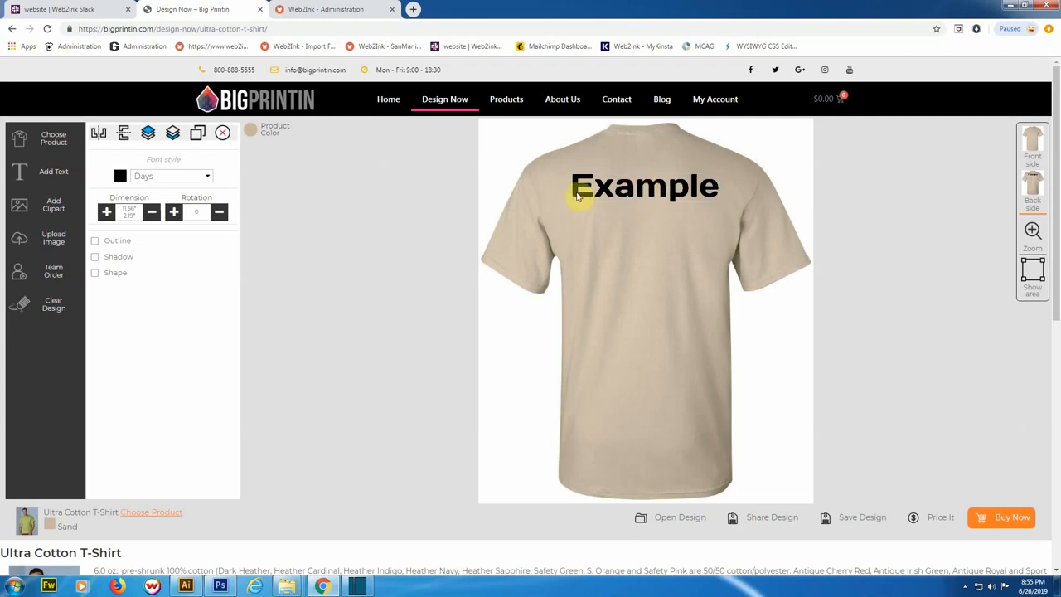
pyautogui.click(644, 187)
pyautogui.click(625, 260)
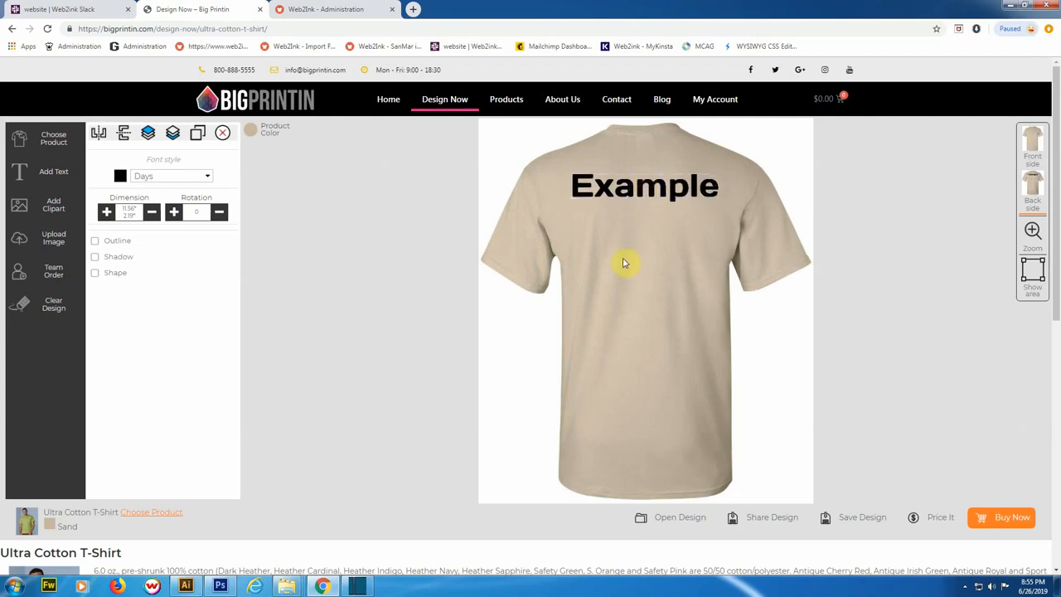
# Add a team order number placeholder to the shirt's back and position it just below the name.
pyautogui.click(53, 272)
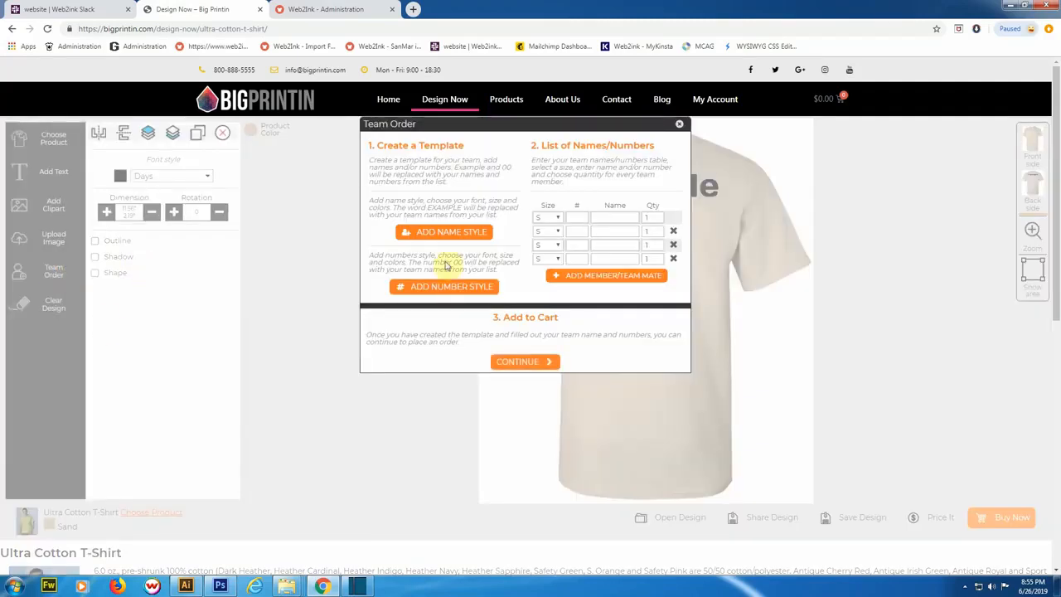
pyautogui.click(441, 287)
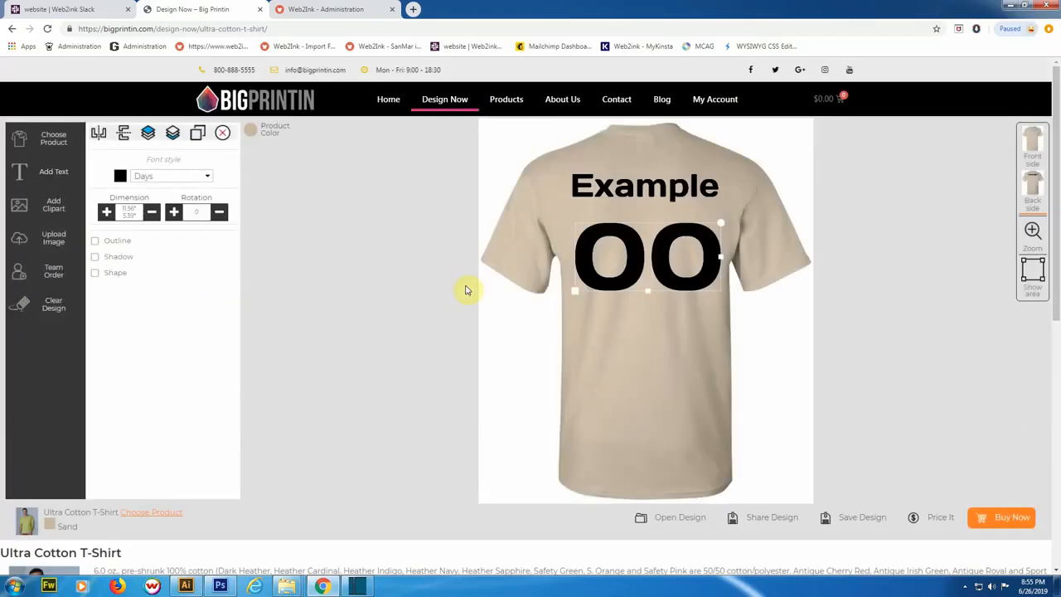
pyautogui.moveTo(663, 260); pyautogui.dragTo(660, 255)
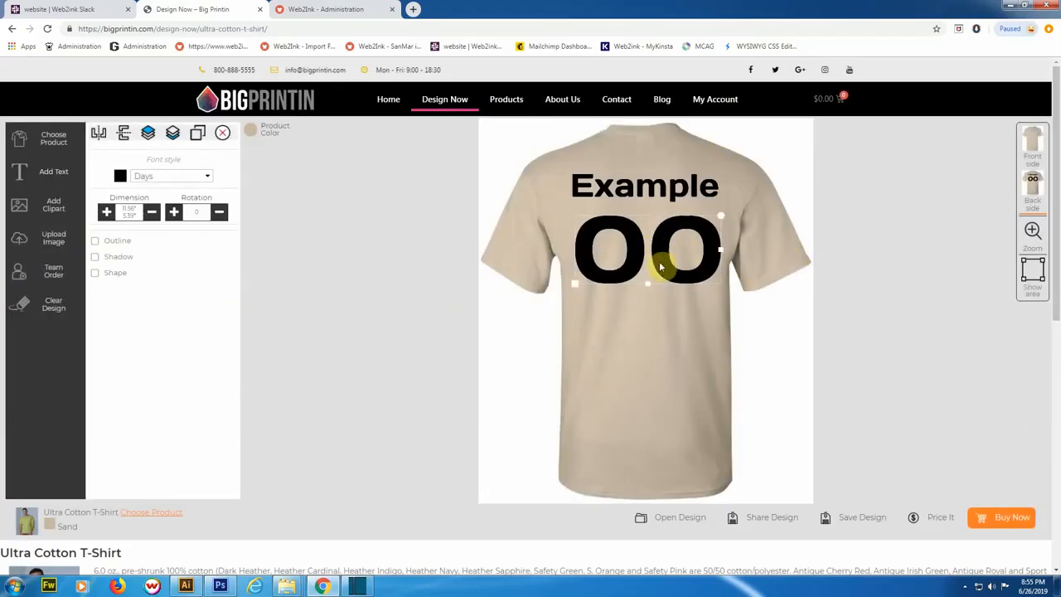
# Stretch the number placeholder on the shirt's back to about 8.6 inches tall and move it down just below the name.
pyautogui.moveTo(647, 286); pyautogui.dragTo(647, 308)
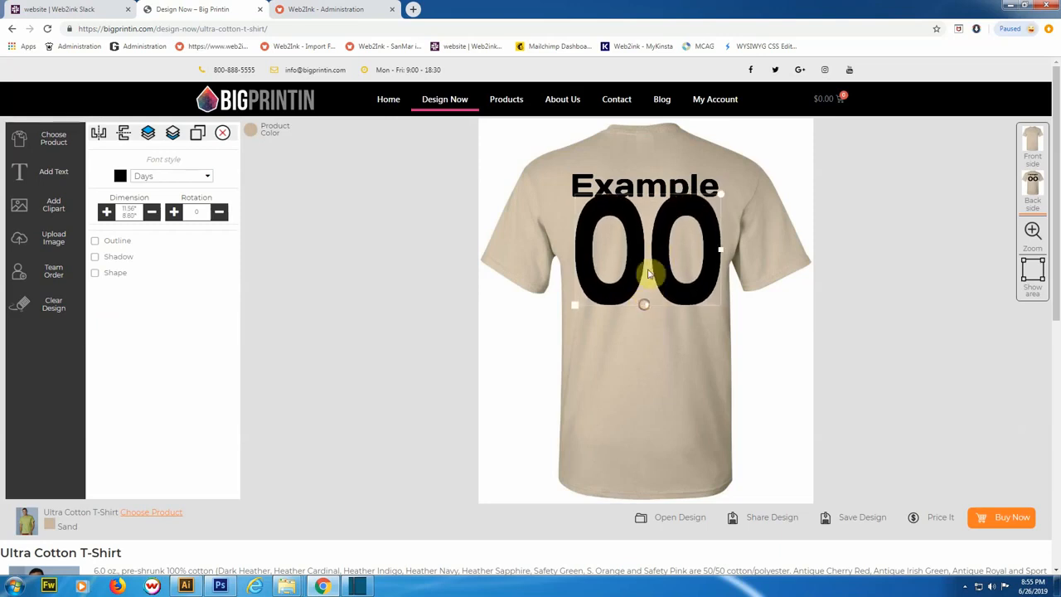
pyautogui.moveTo(655, 263); pyautogui.dragTo(663, 285)
pyautogui.click(662, 285)
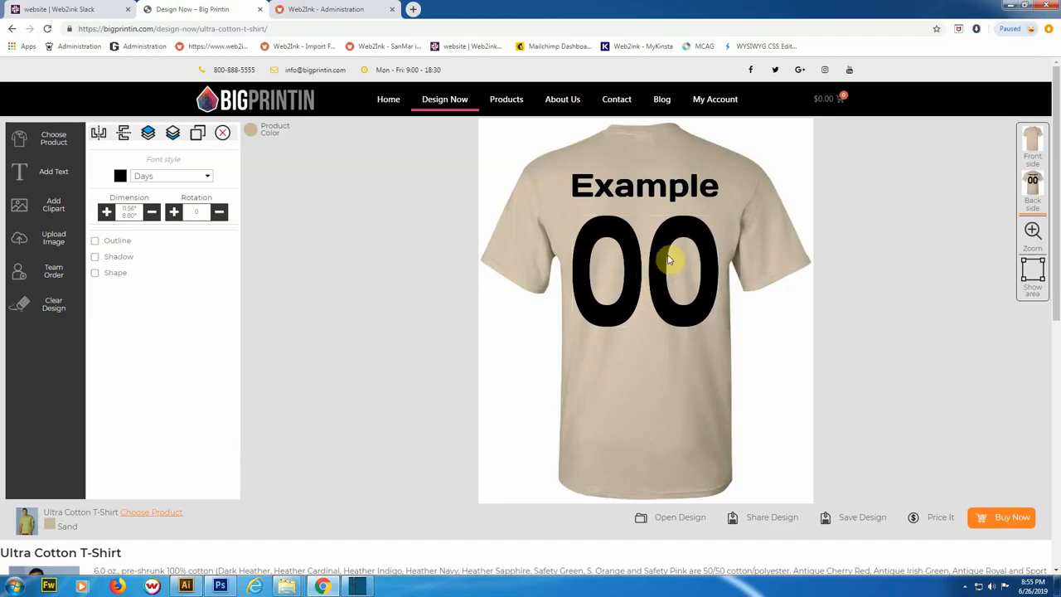
pyautogui.click(651, 189)
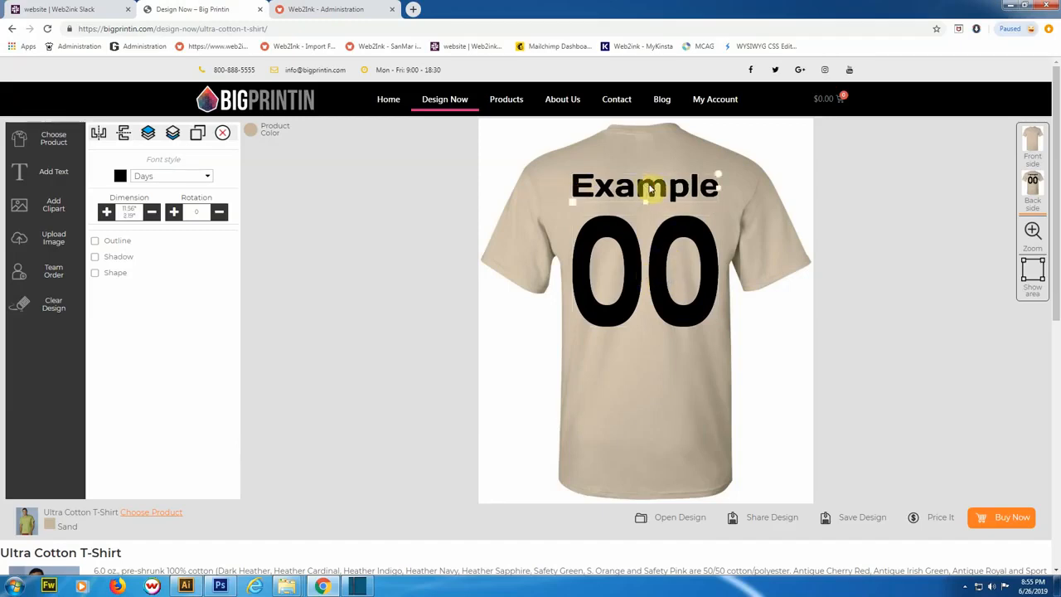
pyautogui.click(630, 253)
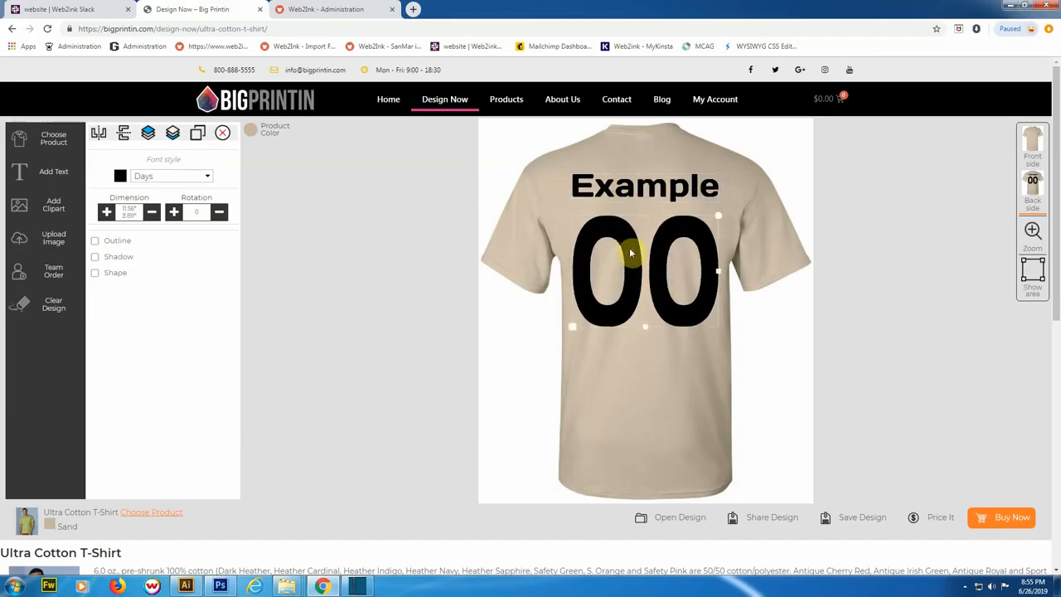
# Fill in the first row of the team order list with size 2XL, number 23 and the player's surname in capitals.
pyautogui.click(58, 278)
pyautogui.click(554, 216)
pyautogui.click(543, 266)
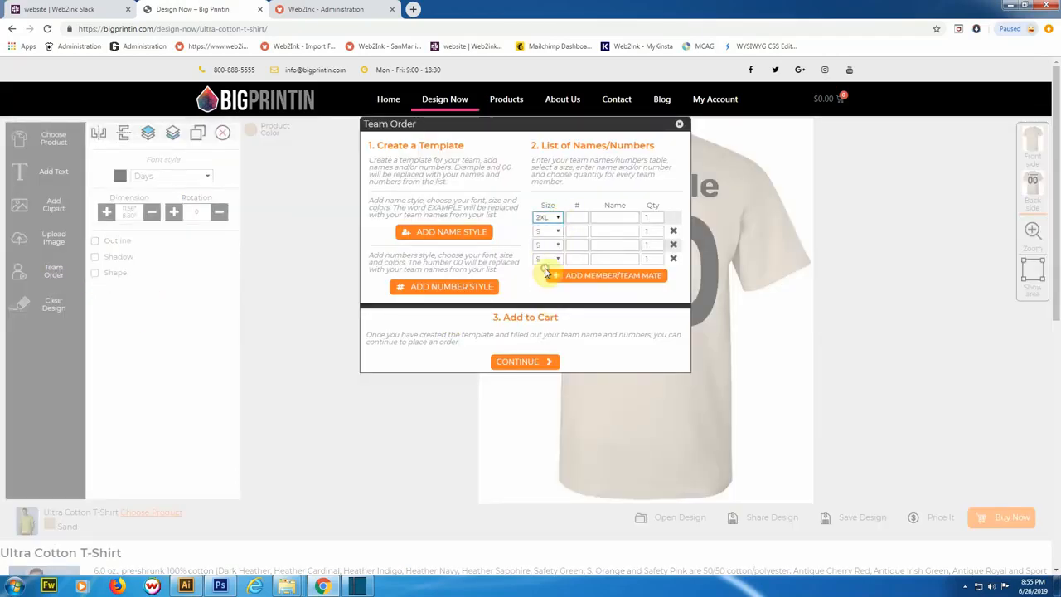
pyautogui.click(581, 217)
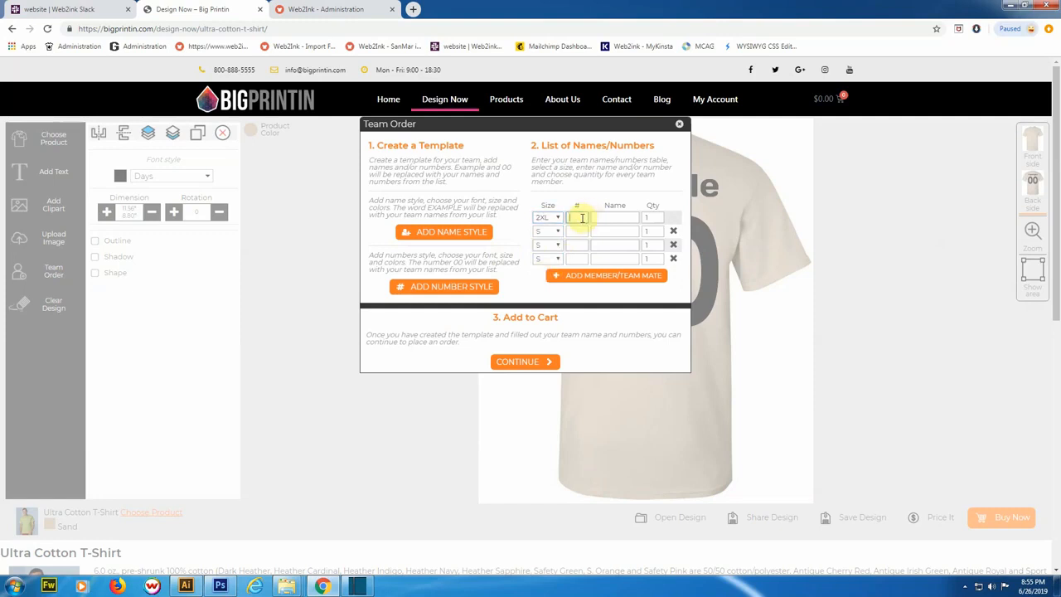
pyautogui.write('23')
pyautogui.click(604, 219)
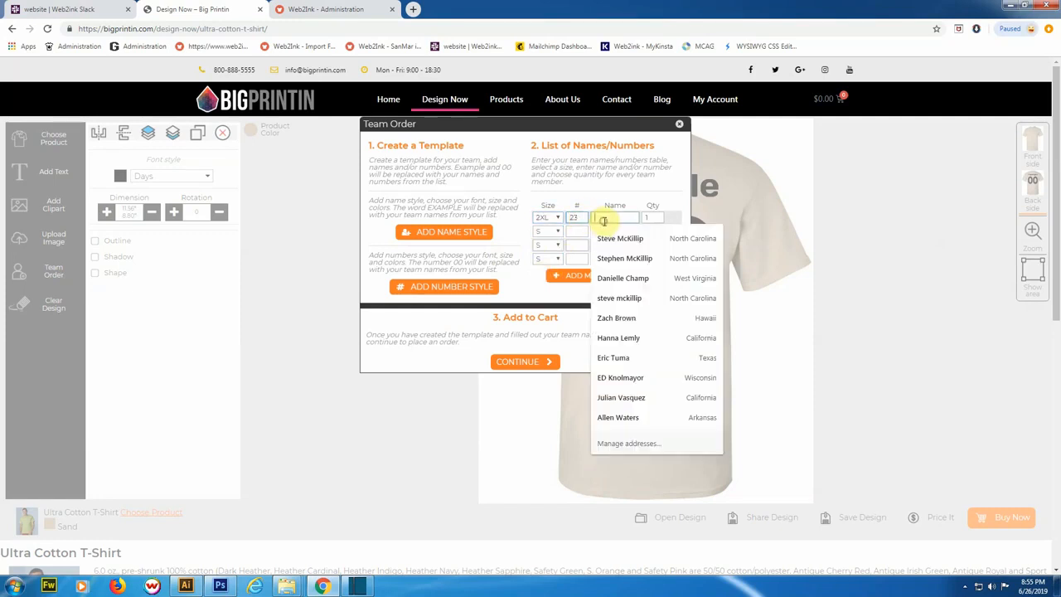
pyautogui.write('Jor')
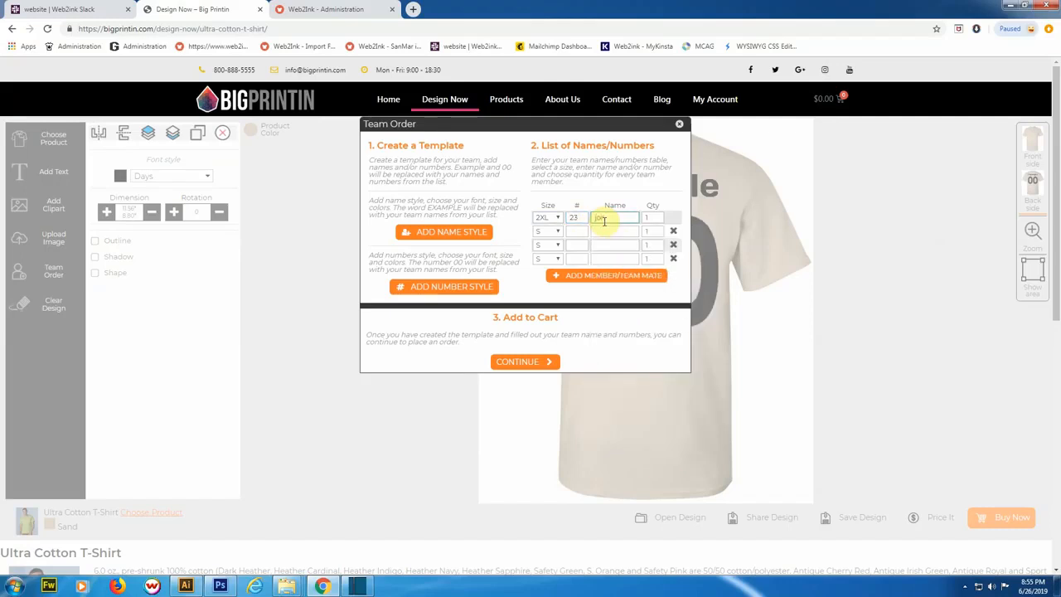
pyautogui.press('BackSpace')
pyautogui.press('BackSpace')
pyautogui.press('BackSpace')
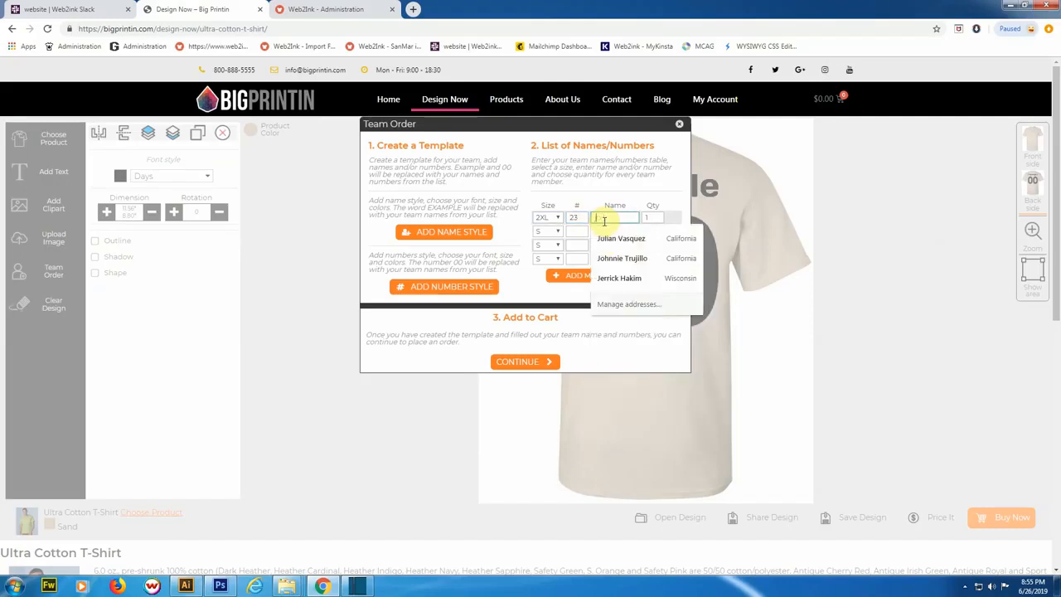
pyautogui.write('JORDAN')
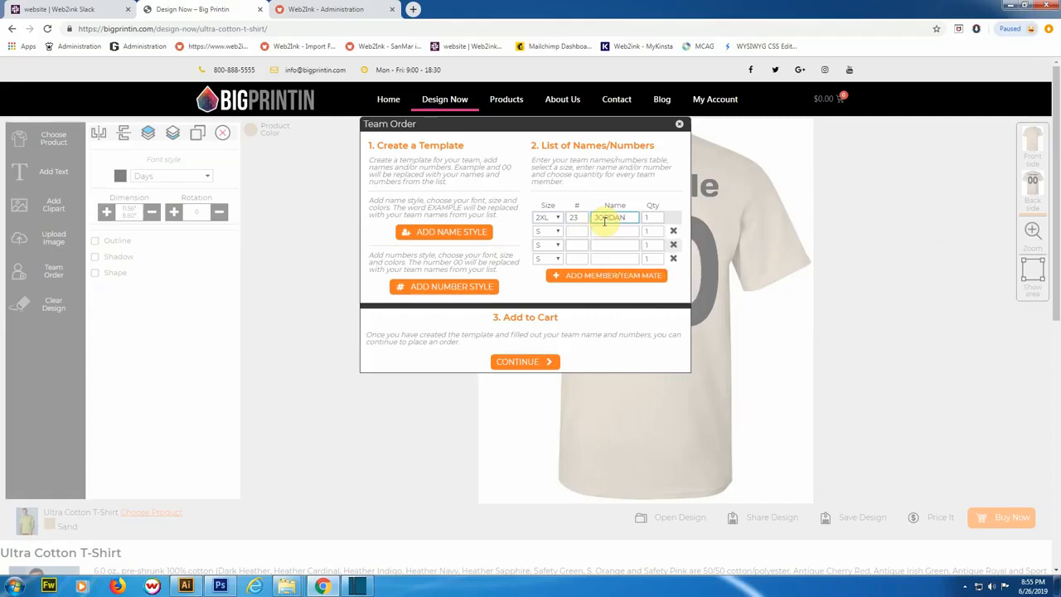
# Fill in the second row of the team order list with size 3XL, number 23 and the player's name in capitals.
pyautogui.click(557, 231)
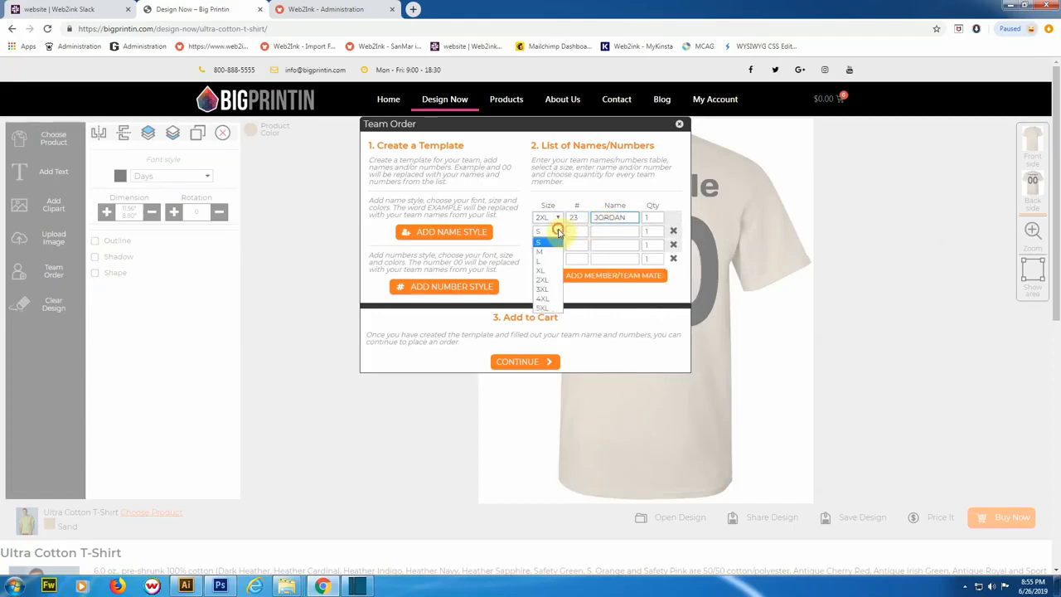
pyautogui.click(547, 297)
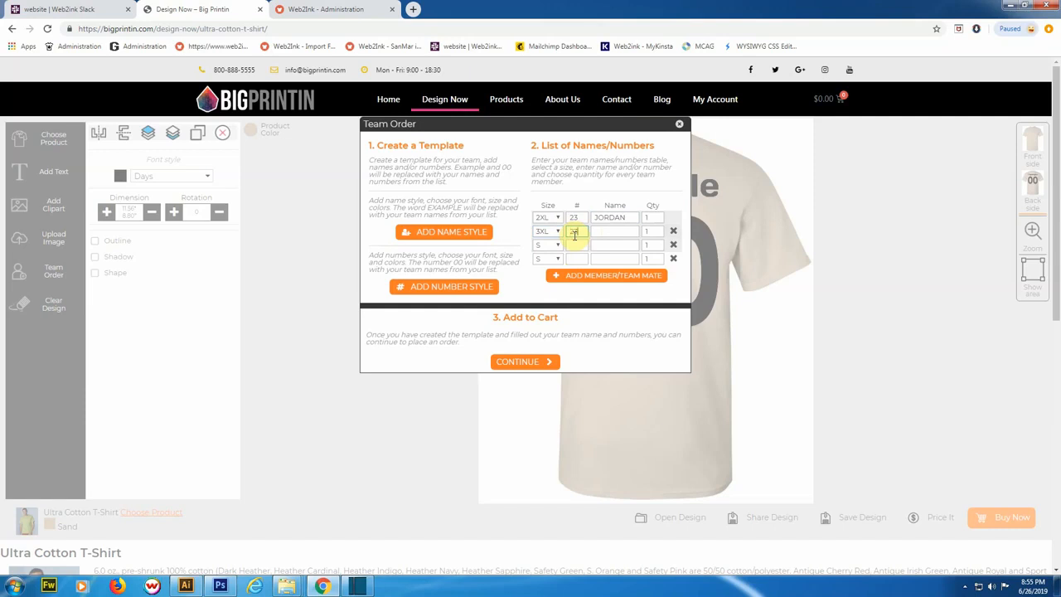
pyautogui.click(605, 232)
pyautogui.write('JAMES')
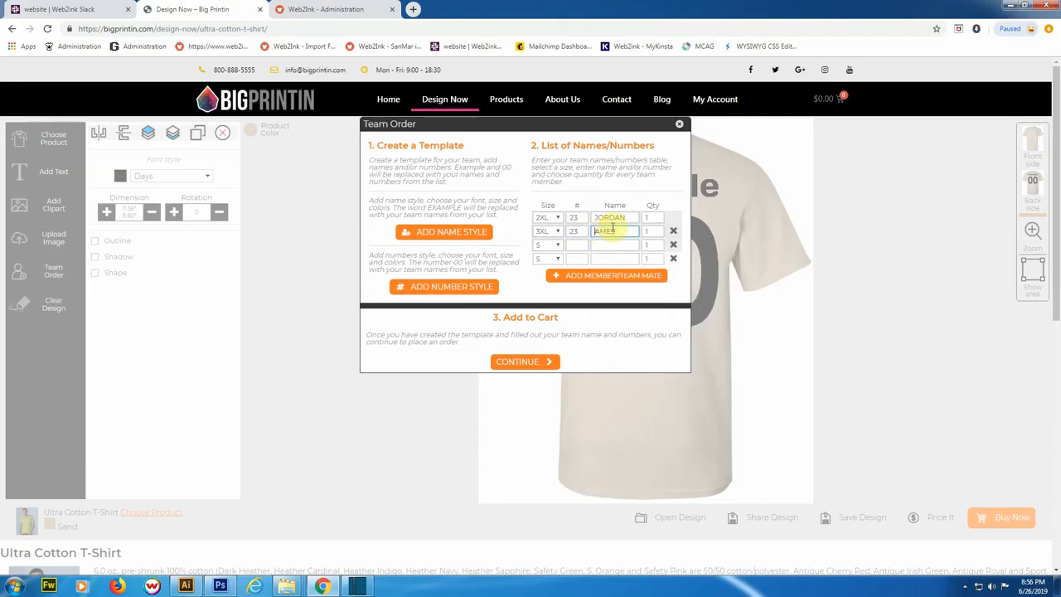
# Set the third team order row to size XL and number 30.
pyautogui.click(556, 245)
pyautogui.click(541, 284)
pyautogui.click(572, 245)
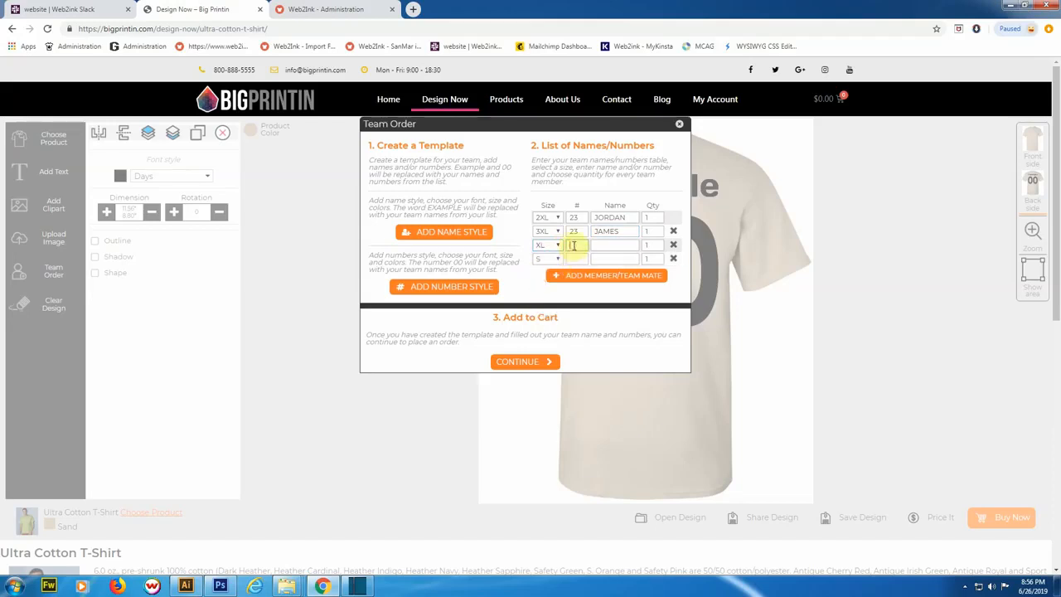
pyautogui.write('30')
pyautogui.click(598, 245)
pyautogui.click(598, 245)
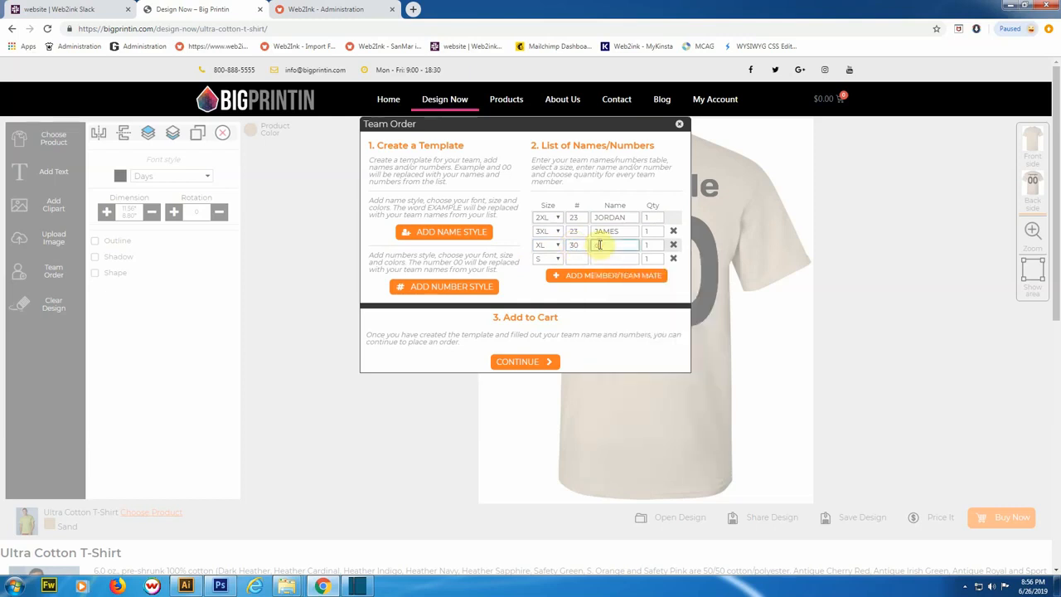
pyautogui.click(597, 245)
pyautogui.press('Delete')
# Add several more blank team member rows to the list and close the team order without continuing to the cart.
pyautogui.click(597, 277)
pyautogui.click(596, 281)
pyautogui.click(595, 283)
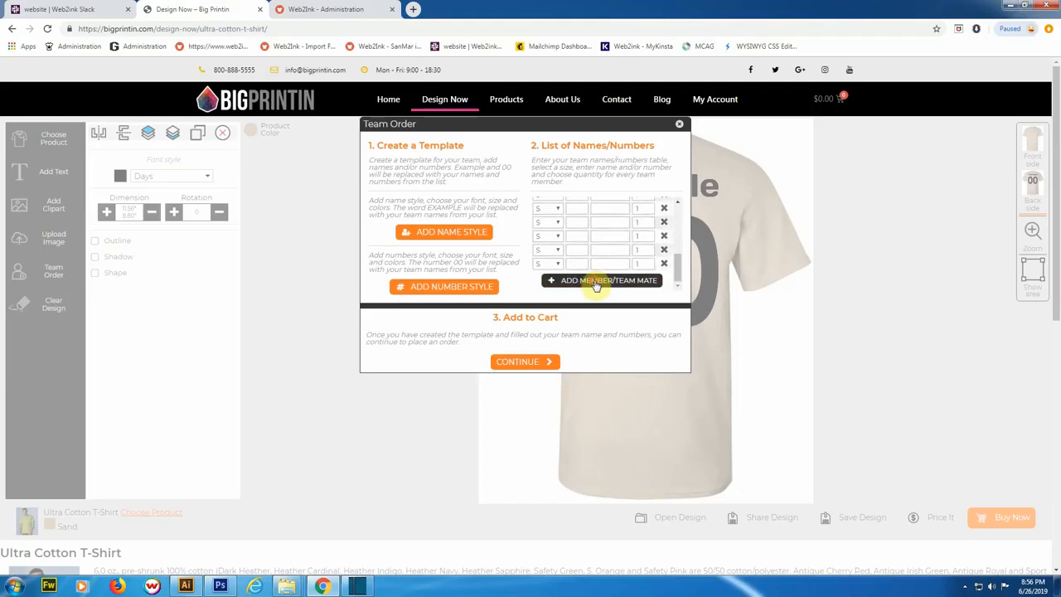
pyautogui.moveTo(680, 265)
pyautogui.mouseDown()
pyautogui.moveTo(681, 216)
pyautogui.moveTo(677, 277)
pyautogui.mouseUp()
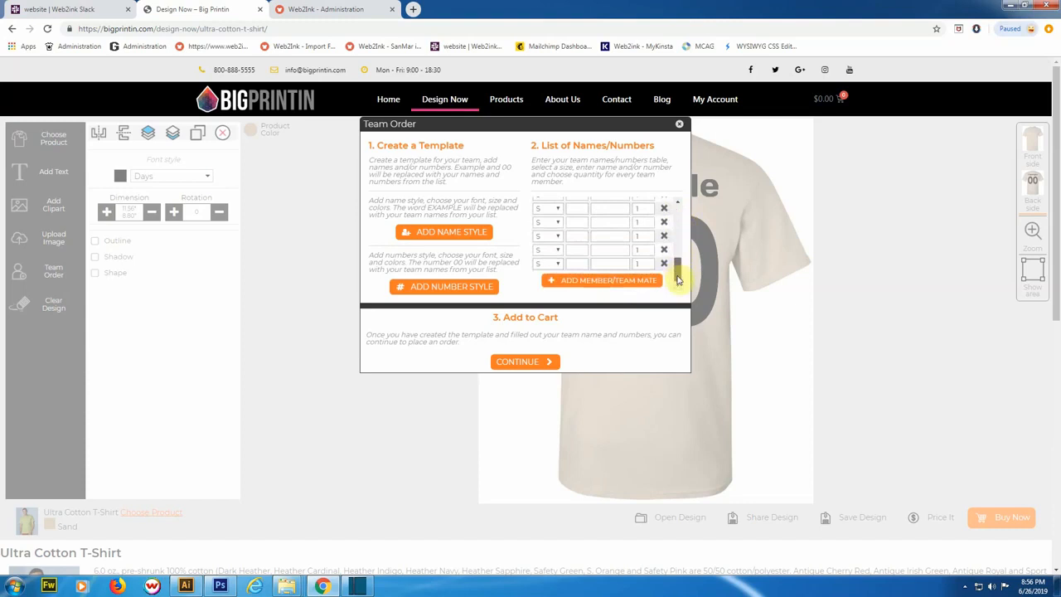
pyautogui.click(593, 282)
pyautogui.click(533, 361)
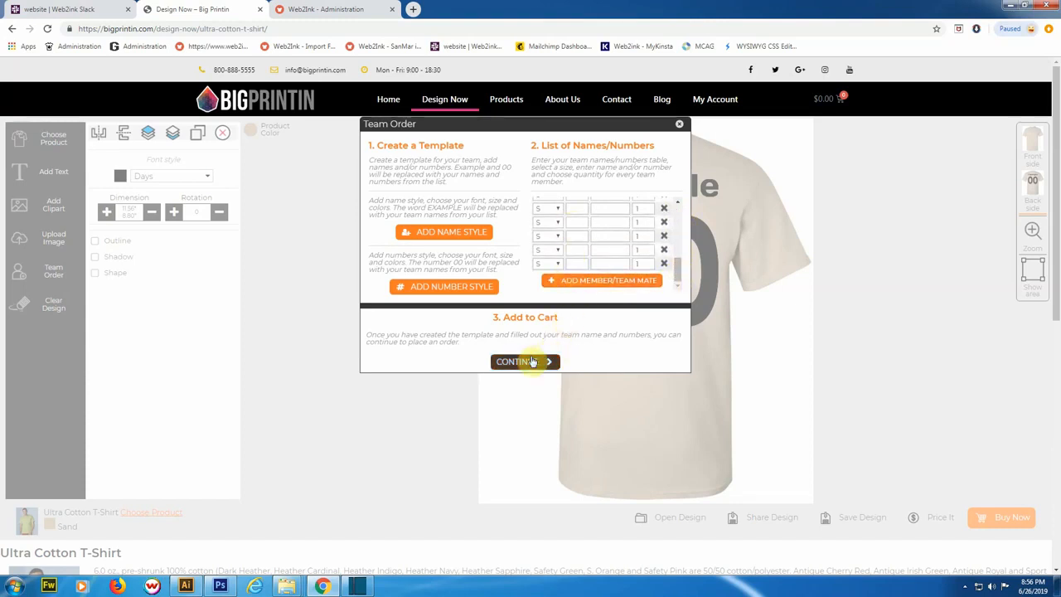
pyautogui.click(681, 126)
# Delete the example name and the 00 number placeholders from the back of the shirt.
pyautogui.click(679, 184)
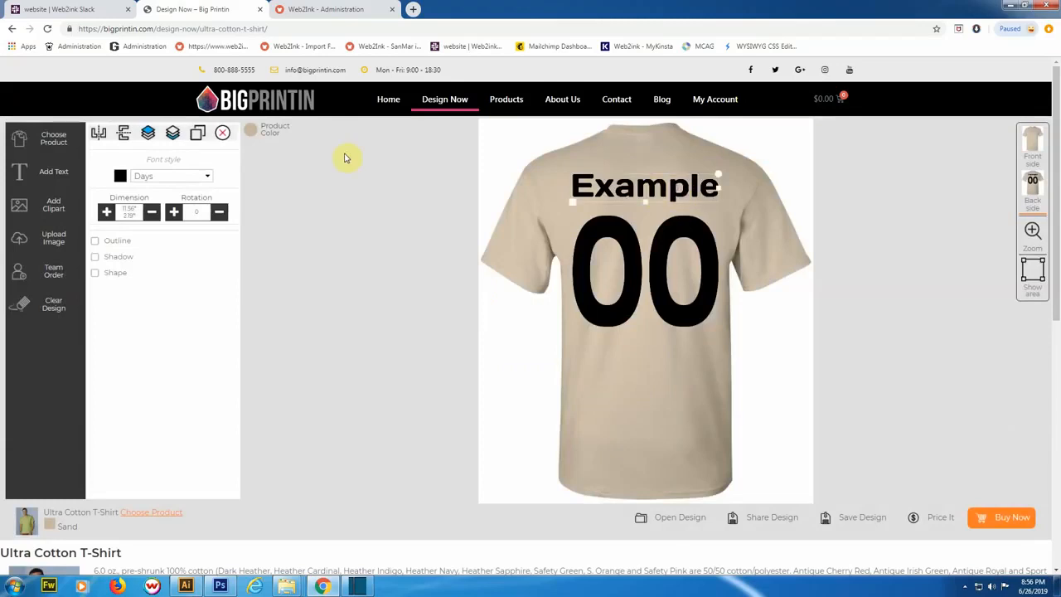
pyautogui.click(222, 135)
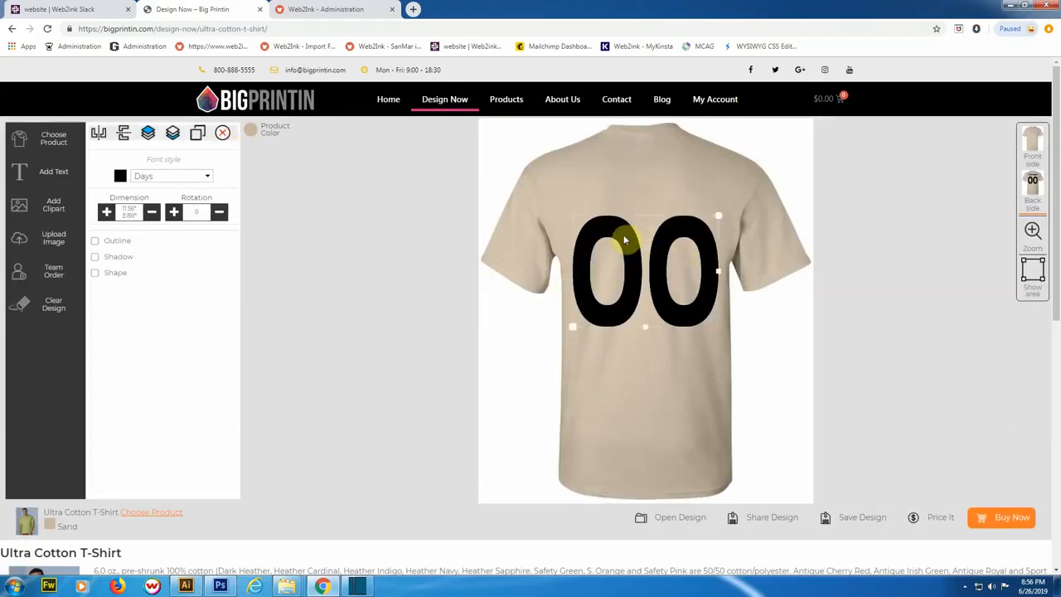
pyautogui.click(222, 132)
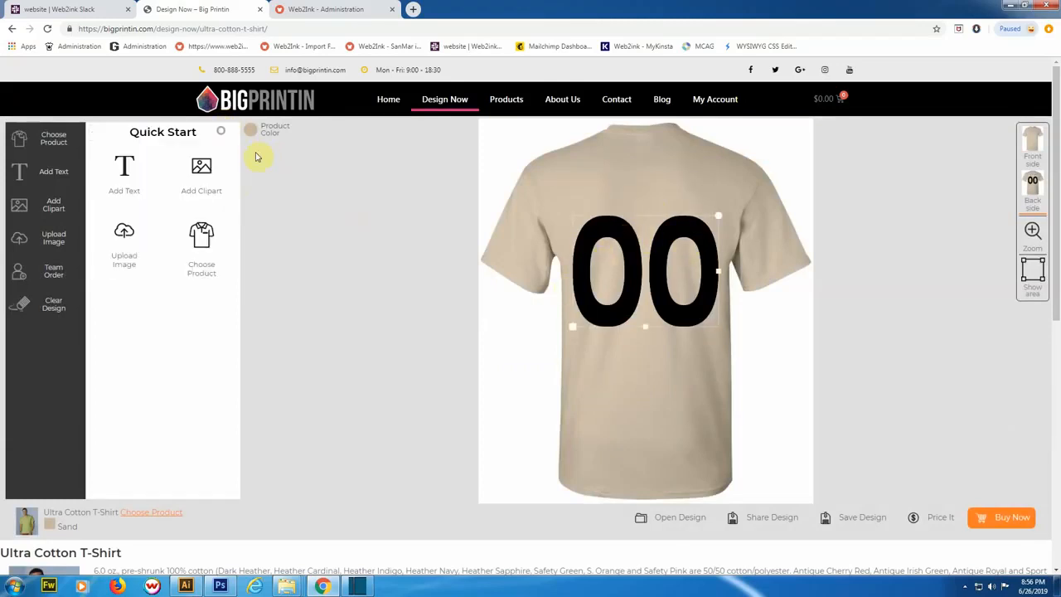
# Add the Volkswagen bus clipart with its default colors to the shirt's front and shrink it to about 8.1 by 8.4 inches on the chest.
pyautogui.click(1033, 144)
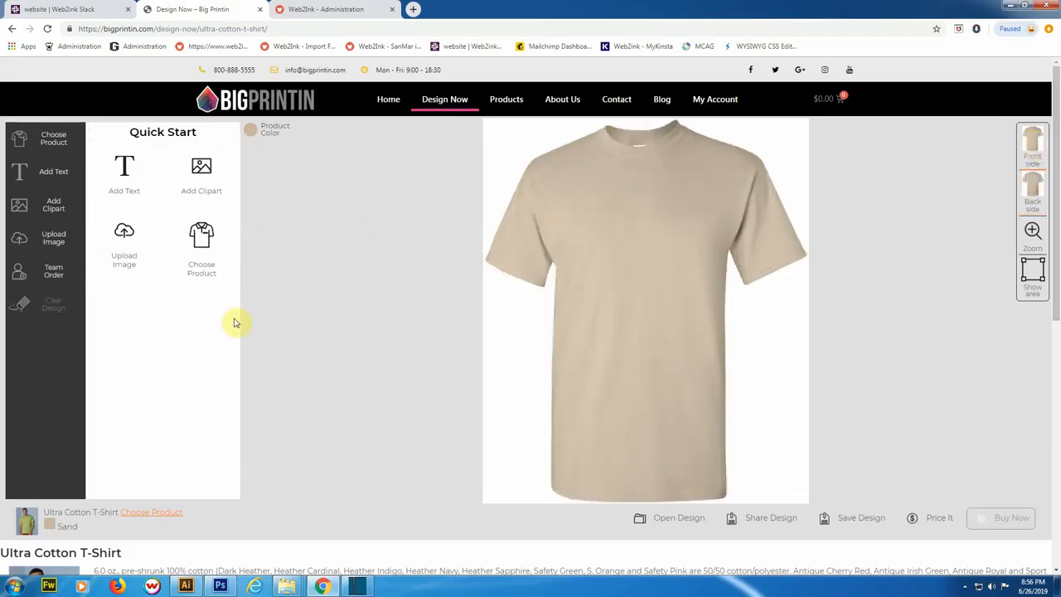
pyautogui.click(202, 171)
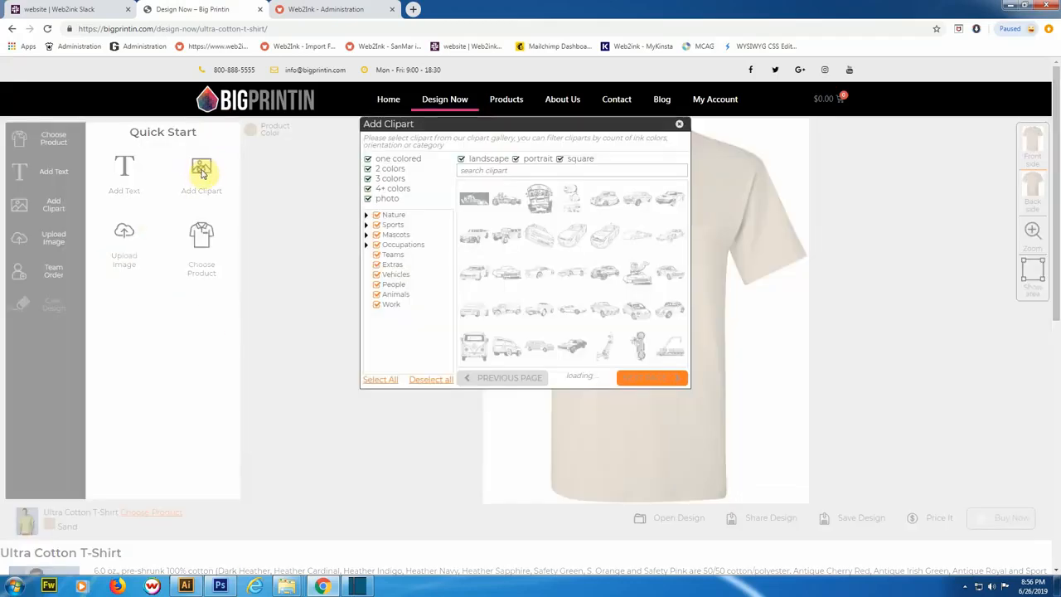
pyautogui.click(475, 347)
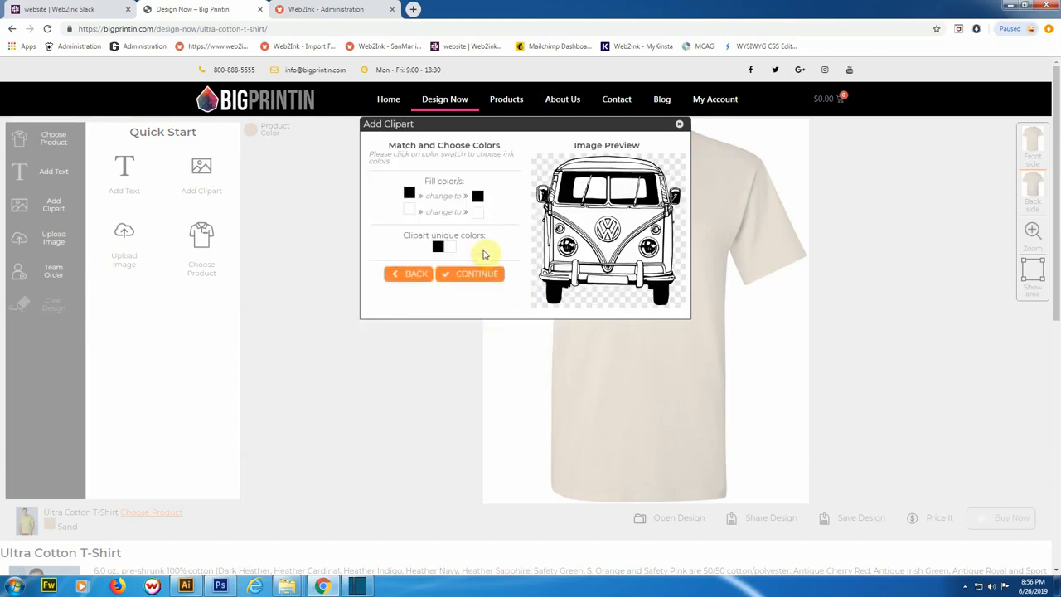
pyautogui.click(469, 275)
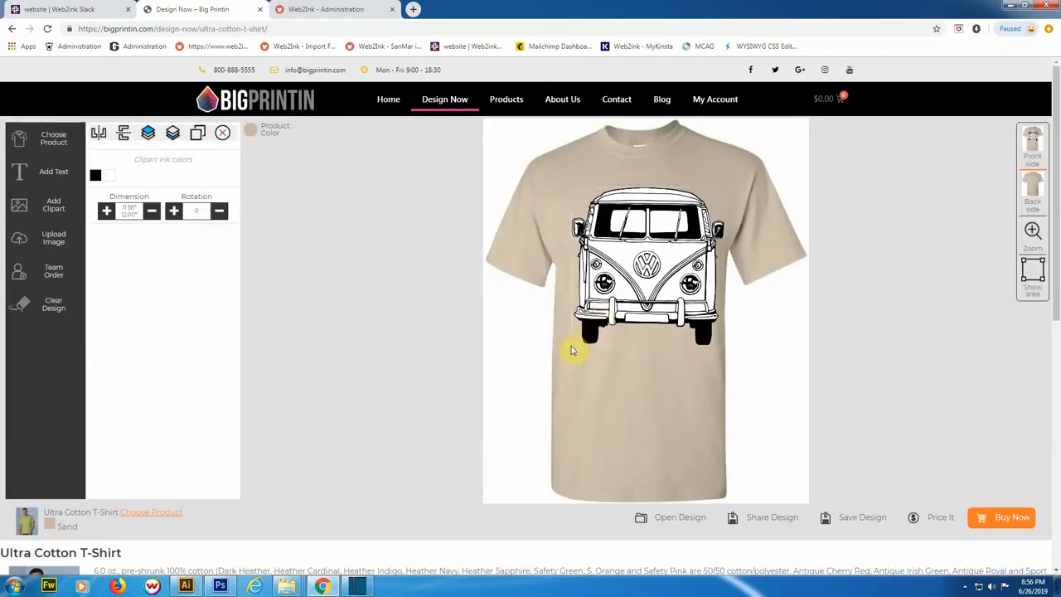
pyautogui.moveTo(575, 331); pyautogui.dragTo(642, 253)
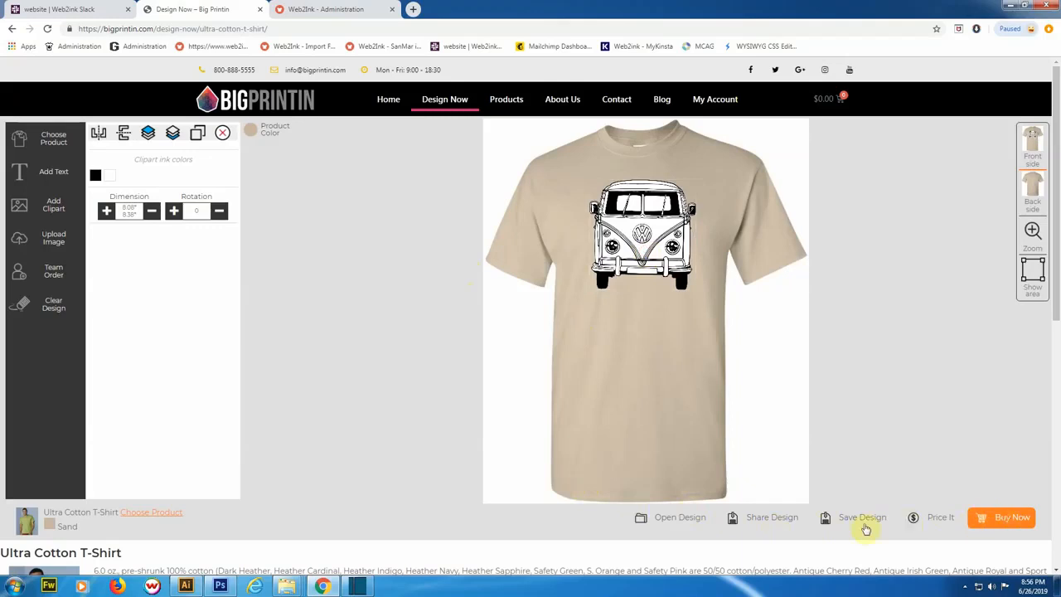
# Look over the options for sharing the design, including its name and notes fields, and close them without saving.
pyautogui.click(759, 520)
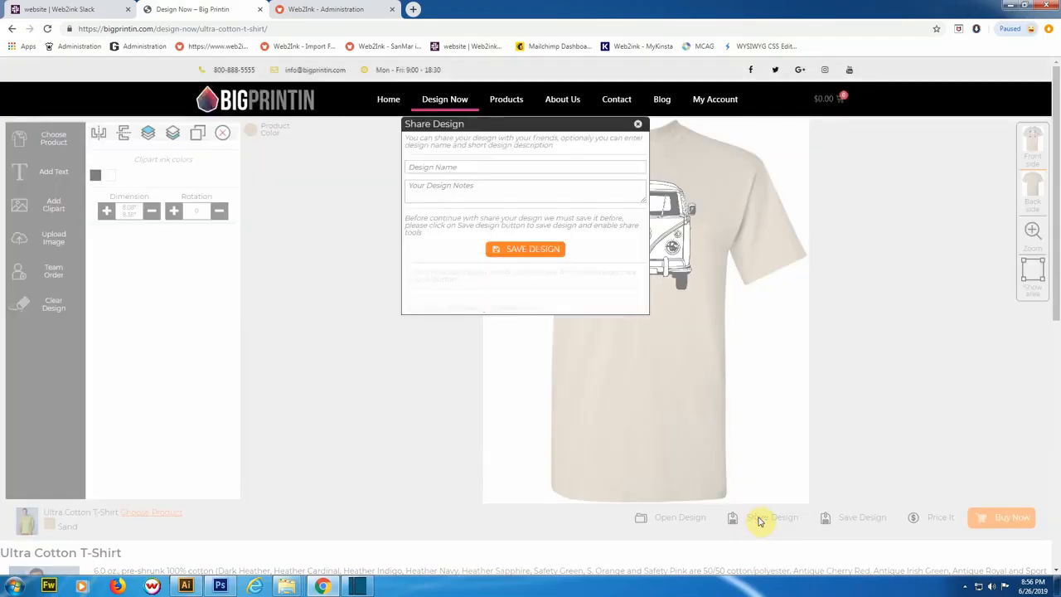
pyautogui.click(475, 189)
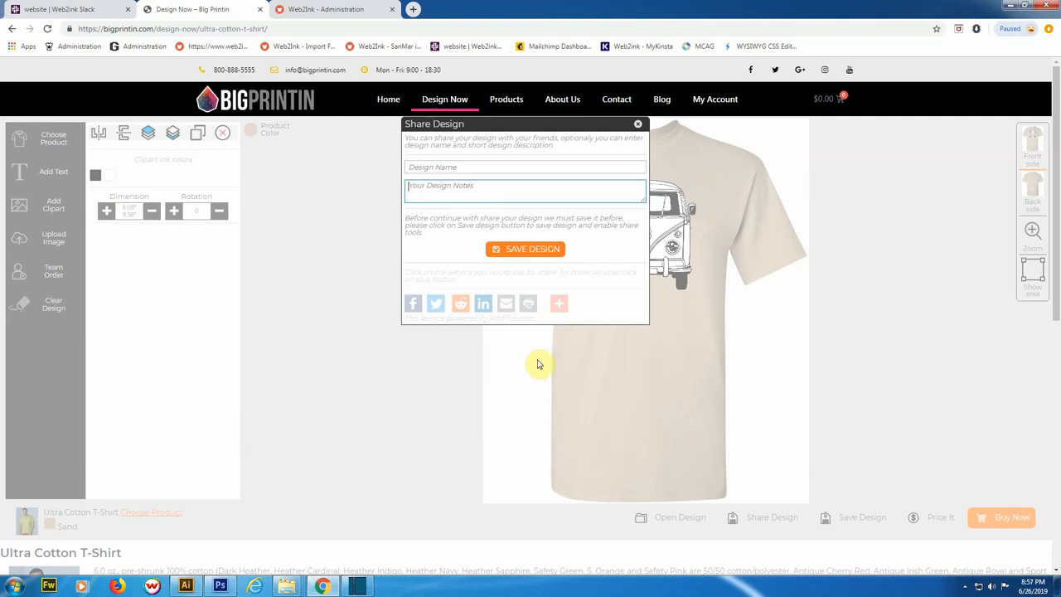
pyautogui.click(638, 125)
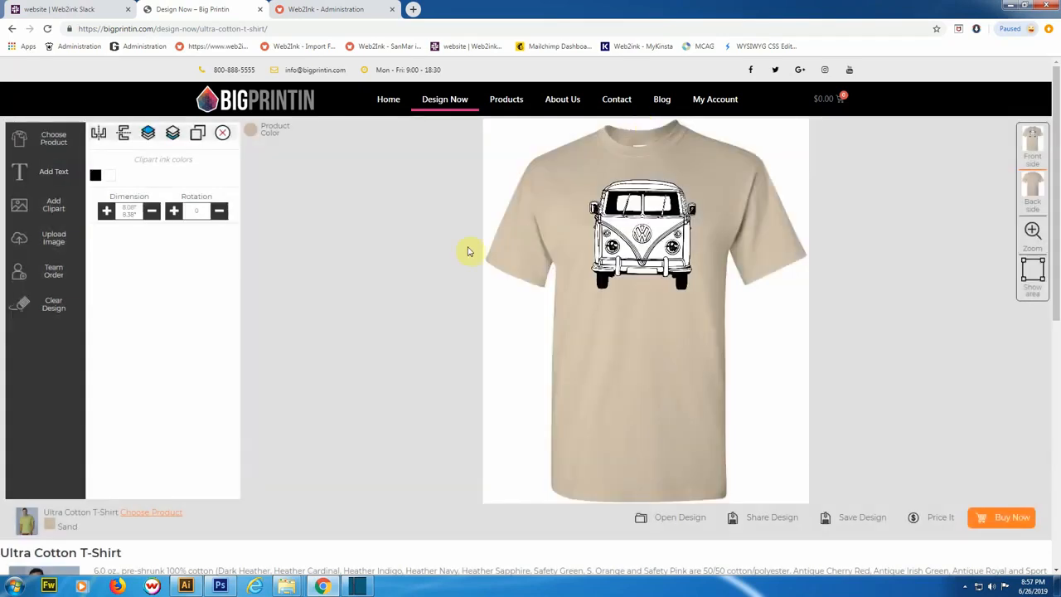
# Check the design's price for 5 small, 7 medium and 13 2XL shirts, and close the quote.
pyautogui.click(940, 521)
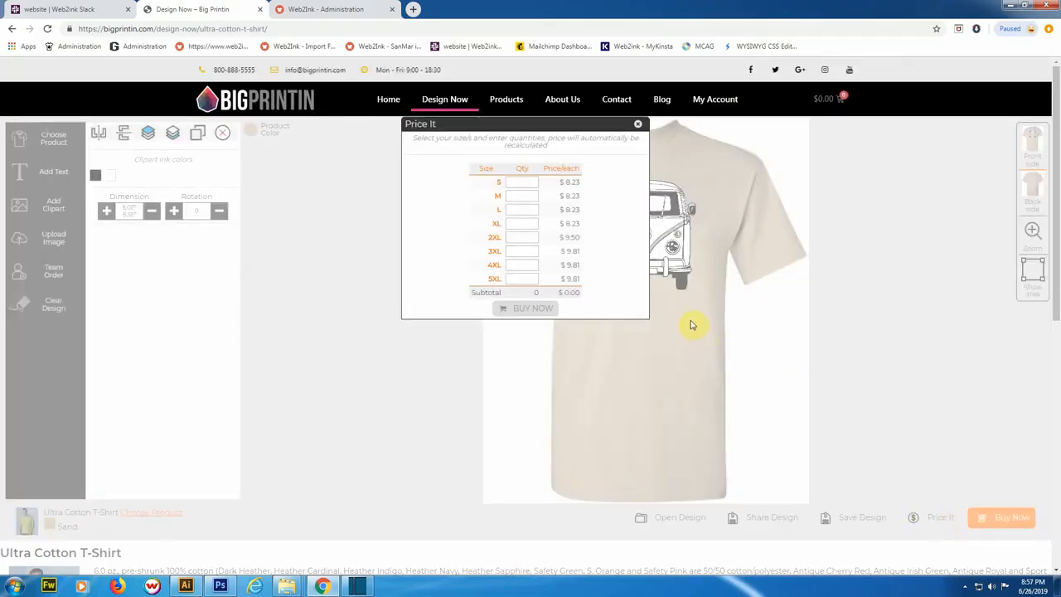
pyautogui.click(534, 182)
pyautogui.click(534, 181)
pyautogui.doubleClick(534, 194)
pyautogui.click(534, 193)
pyautogui.click(534, 193)
pyautogui.click(534, 193)
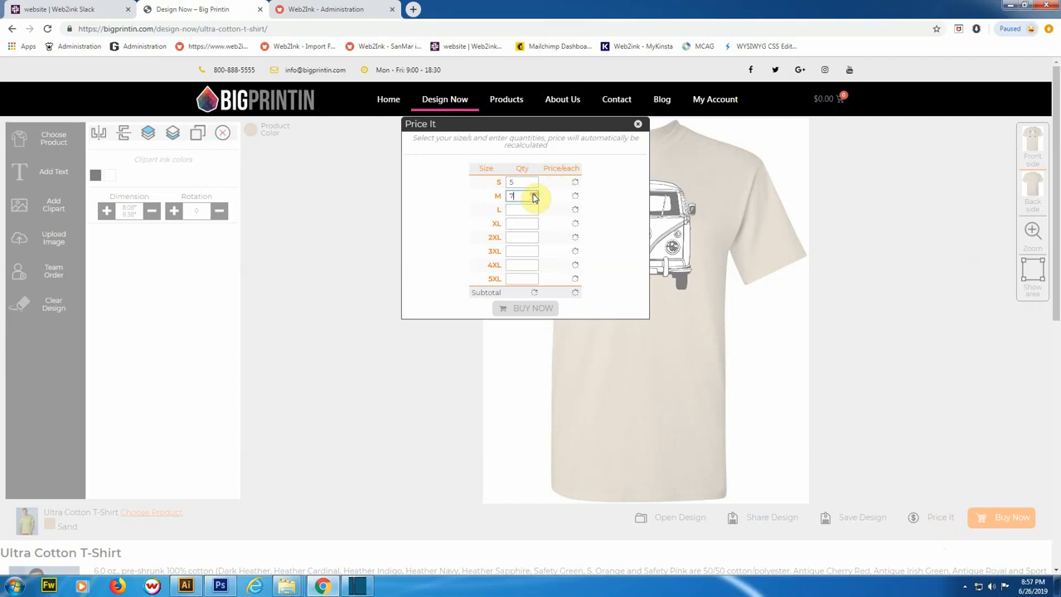
pyautogui.click(533, 238)
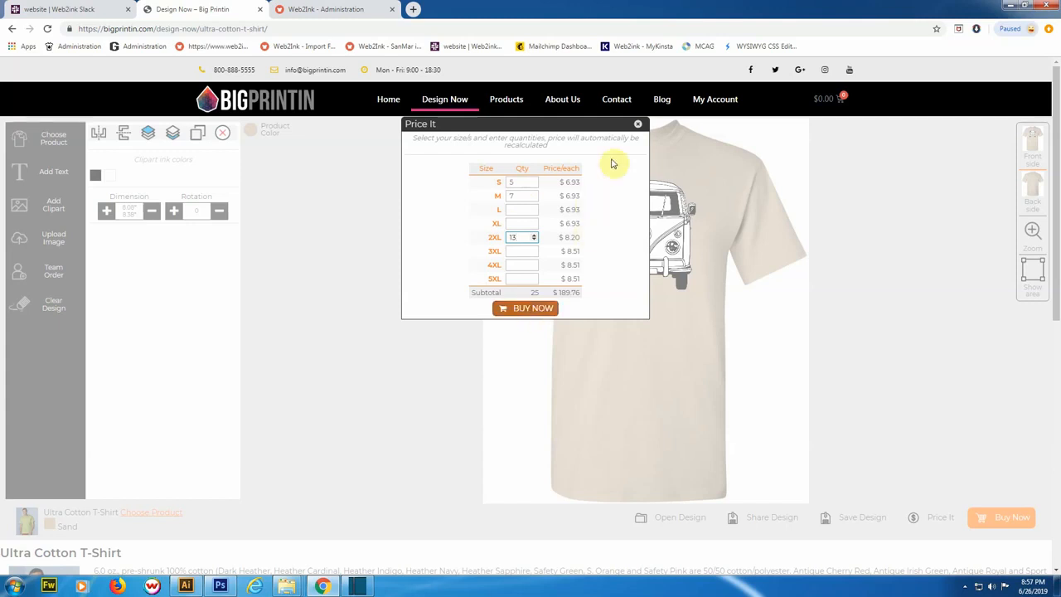
pyautogui.click(637, 123)
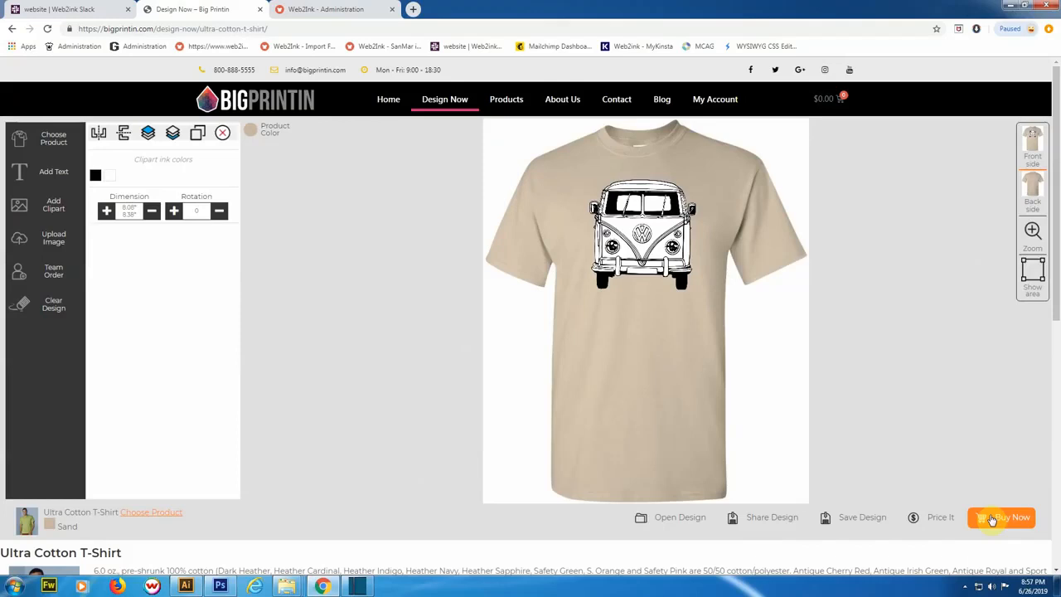
# Start buying the Volkswagen bus shirt, approve the design preview and continue without design notes.
pyautogui.click(992, 518)
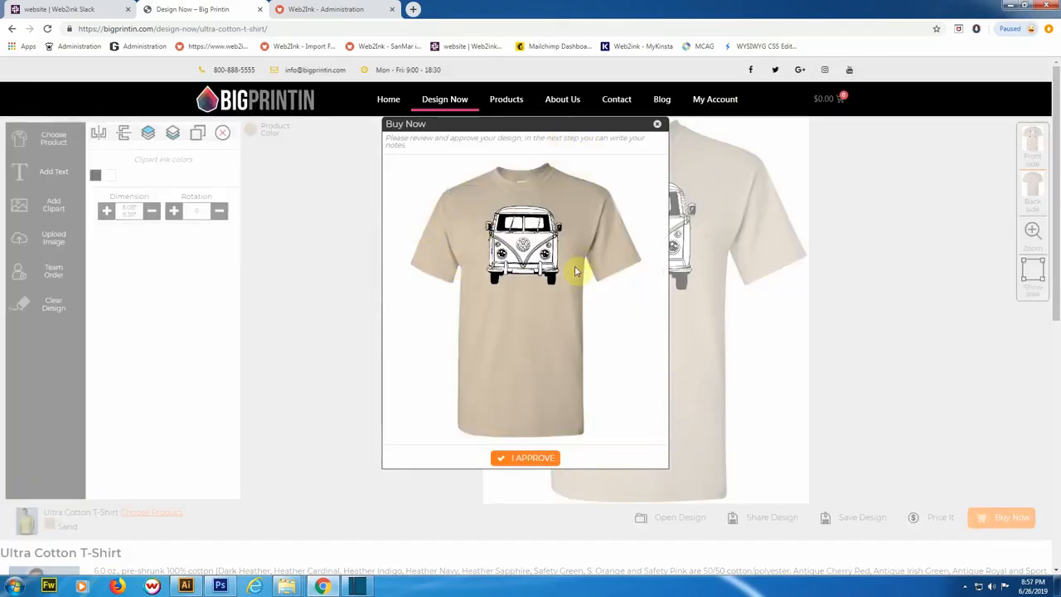
pyautogui.click(520, 458)
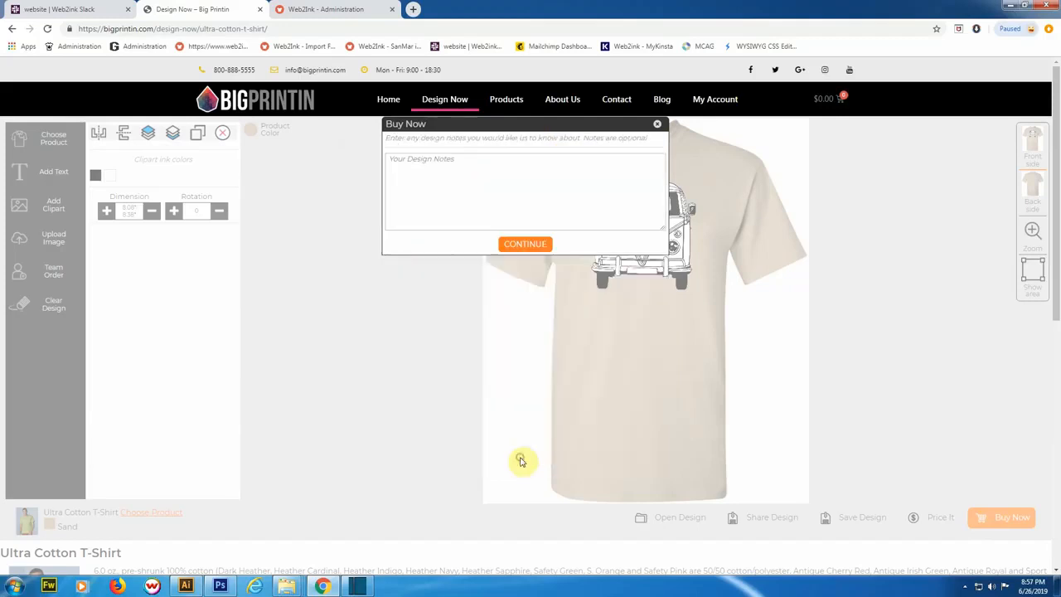
pyautogui.click(438, 189)
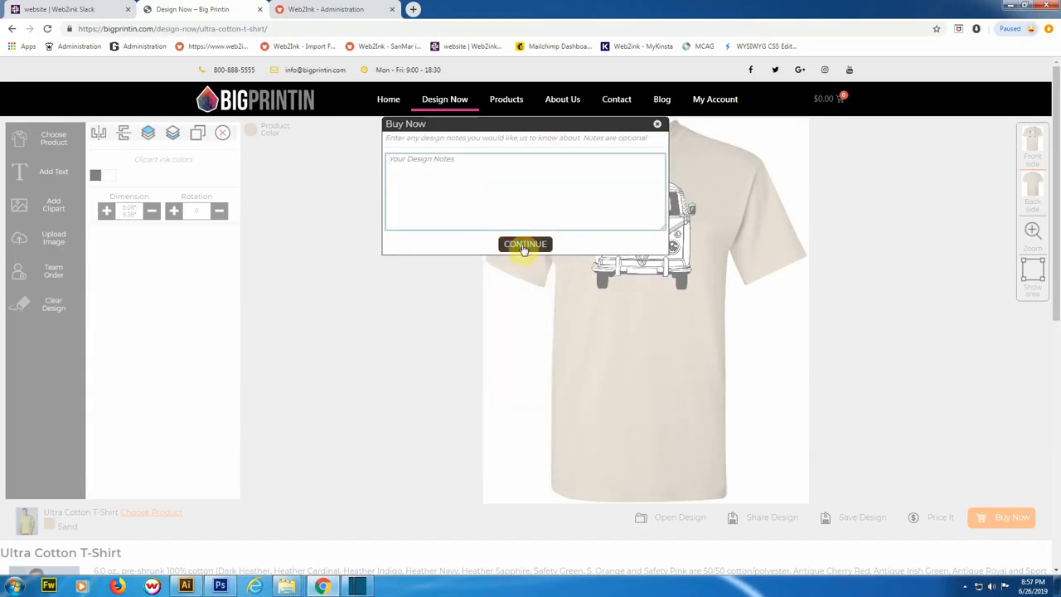
pyautogui.click(523, 245)
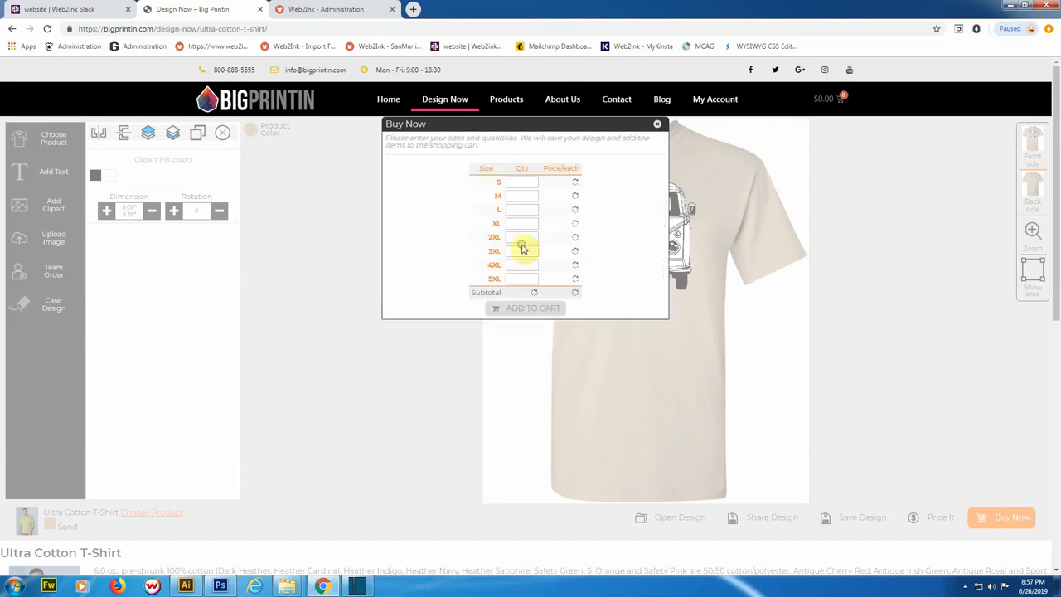
# Order 5 small and 10 medium shirts and add them to the cart.
pyautogui.click(534, 184)
pyautogui.write('5')
pyautogui.click(532, 196)
pyautogui.write('3')
pyautogui.click(532, 193)
pyautogui.click(532, 194)
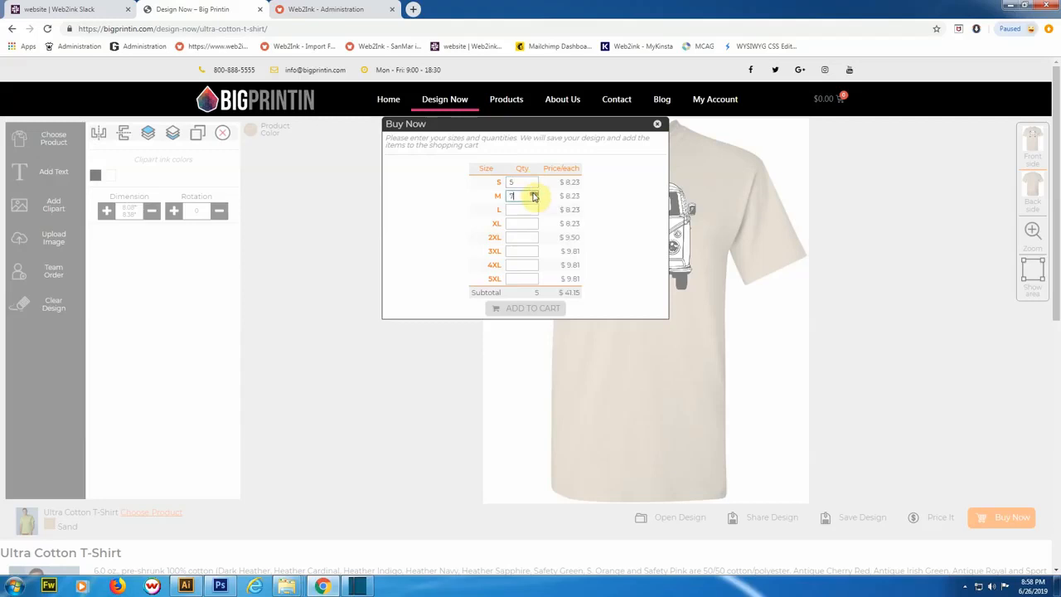
pyautogui.click(514, 308)
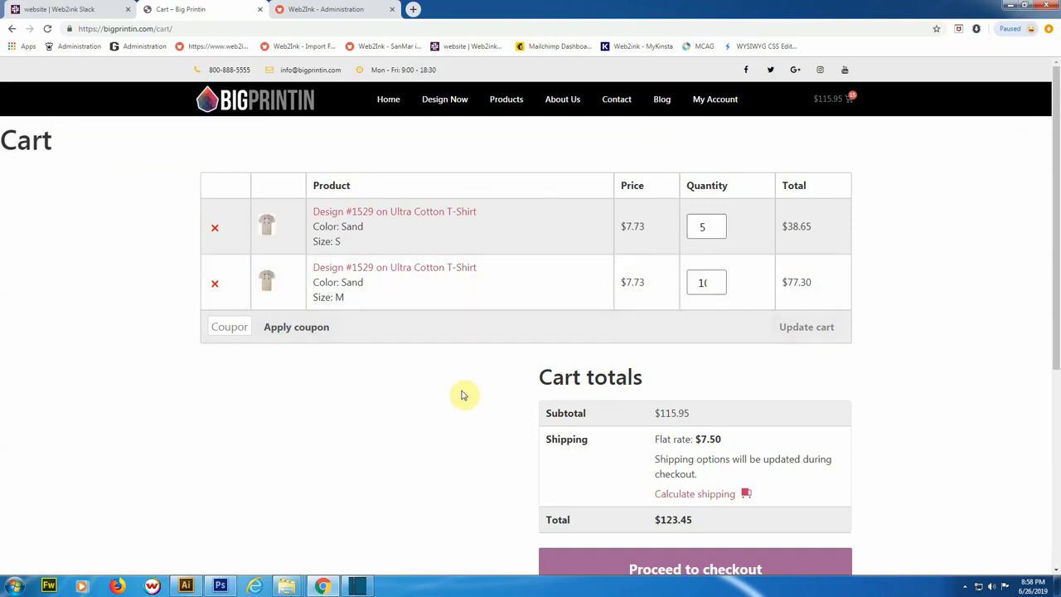
# Start a new design on the Ultra Cotton T-Shirt from the T-Shirts category.
pyautogui.click(446, 100)
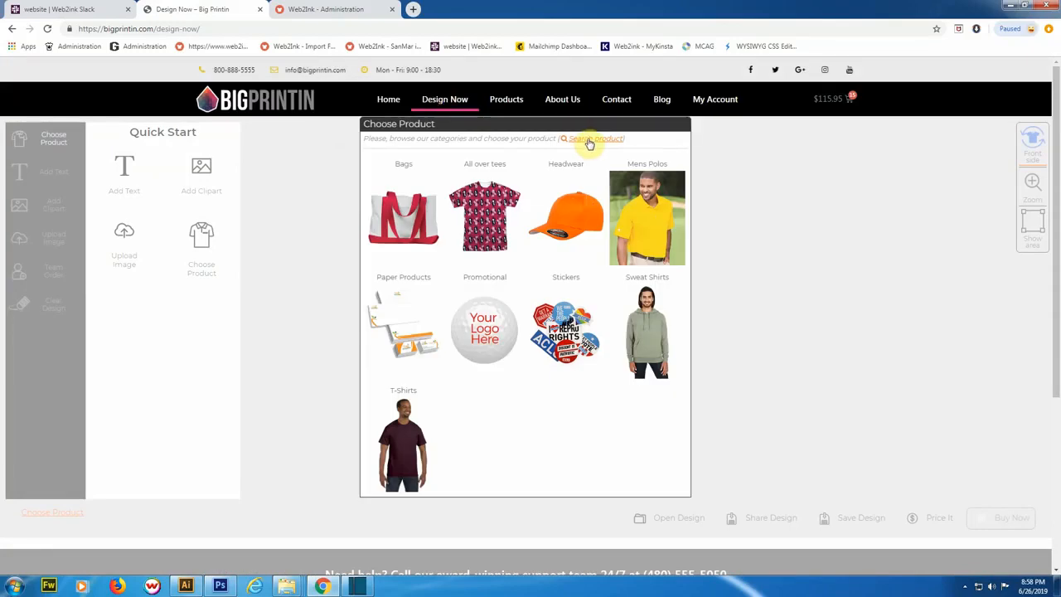
pyautogui.click(403, 436)
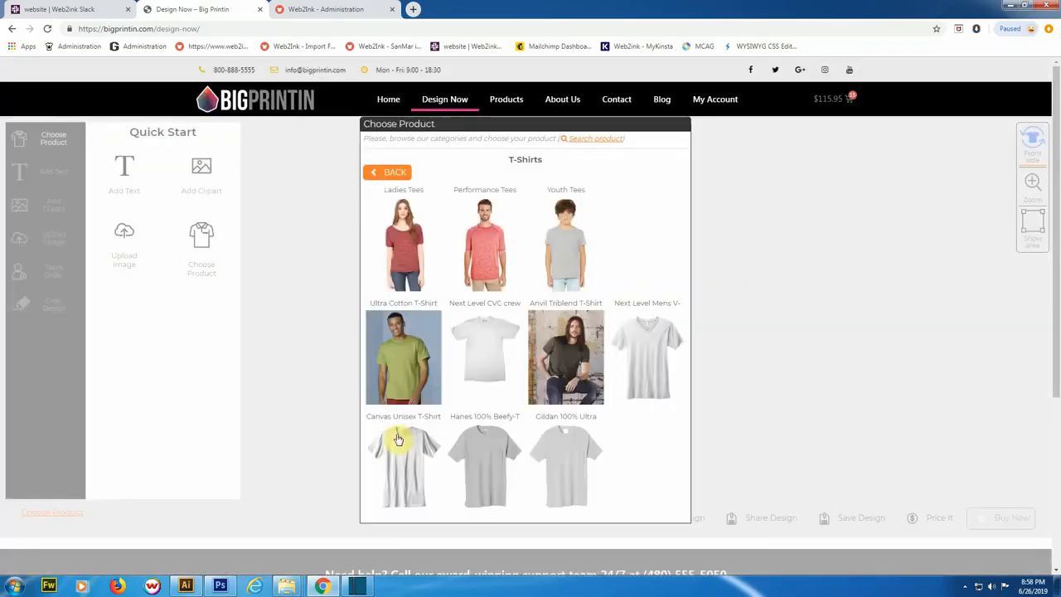
pyautogui.click(397, 365)
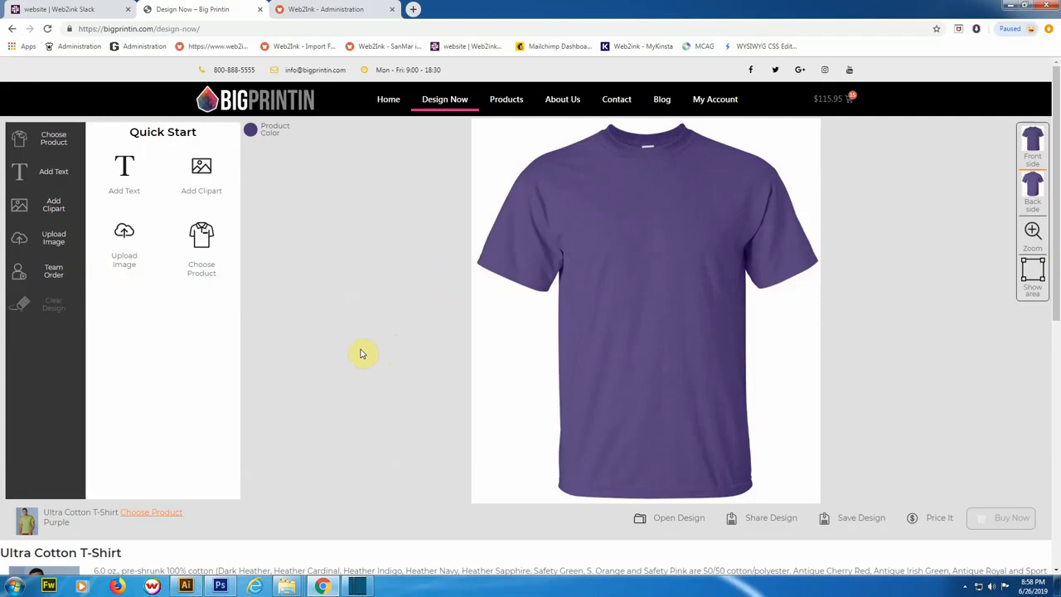
# In Web2Ink Administration, save the designer style as Web2Ink Default with the Red color theme, and reload the BigPrintin designer.
pyautogui.click(332, 10)
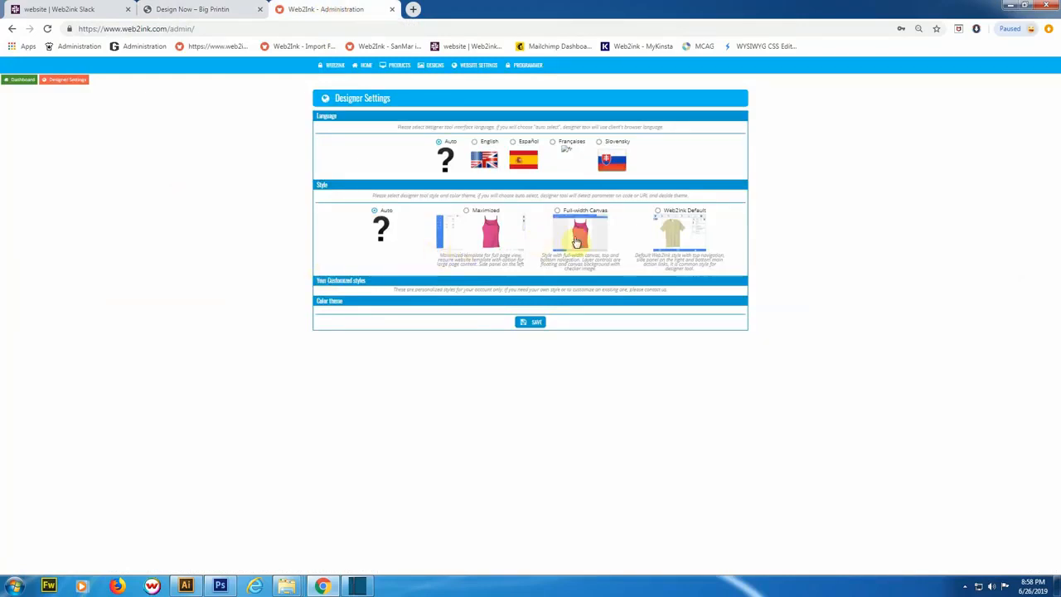
pyautogui.click(466, 211)
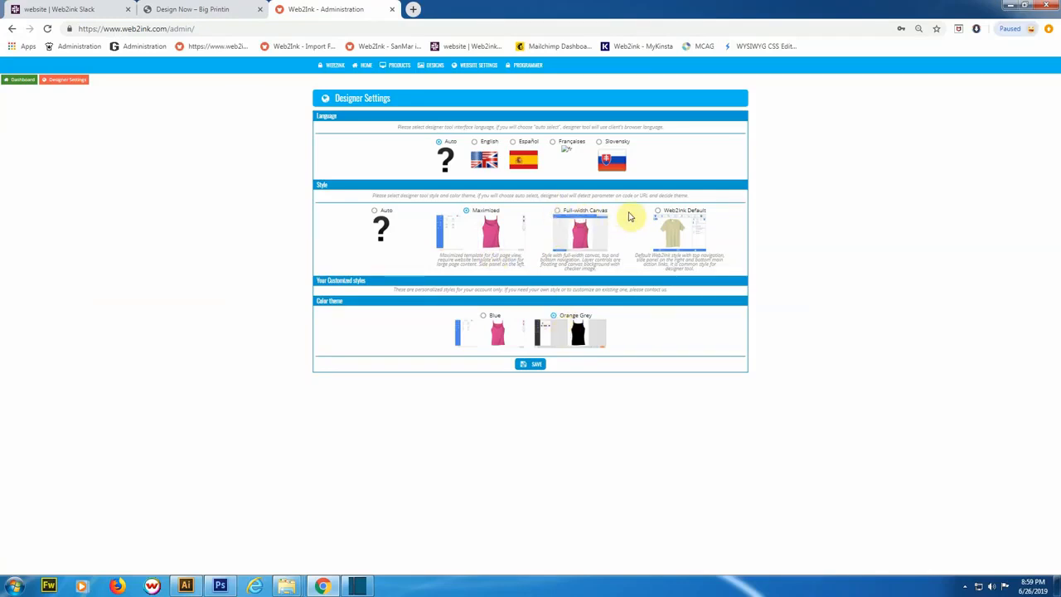
pyautogui.click(660, 213)
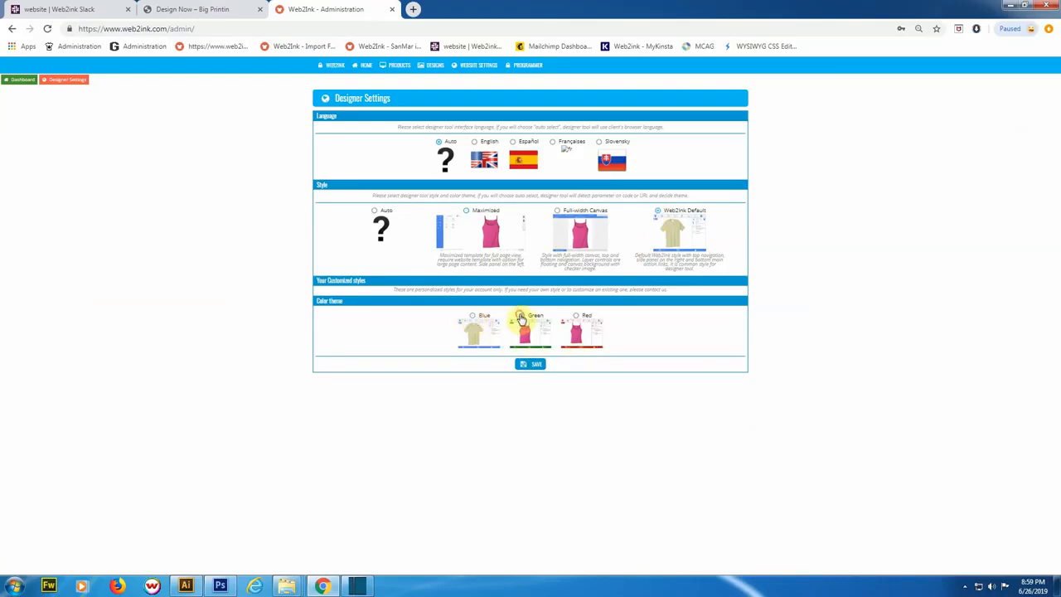
pyautogui.click(576, 315)
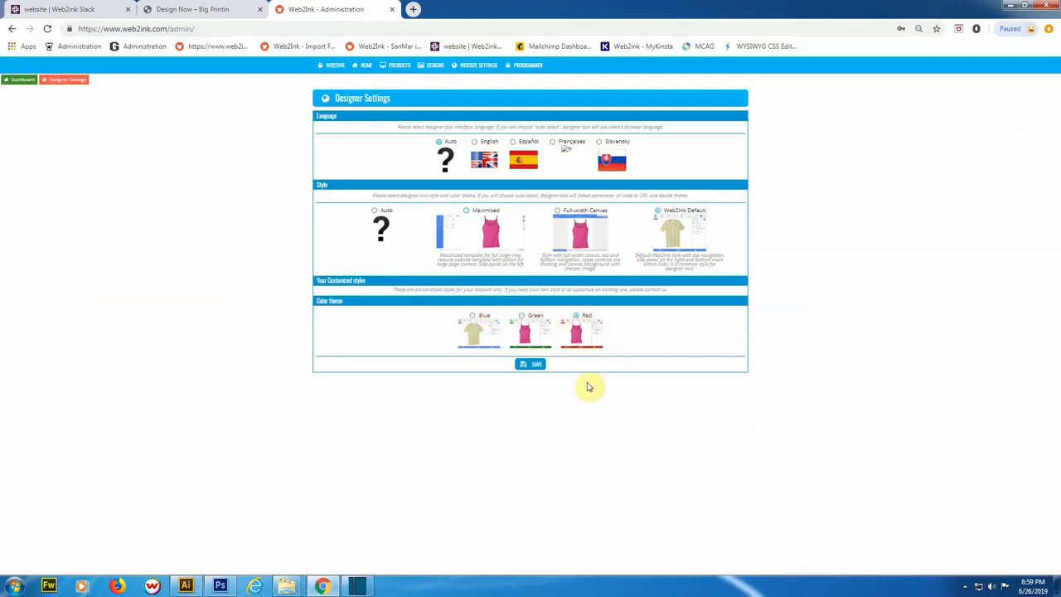
pyautogui.click(531, 365)
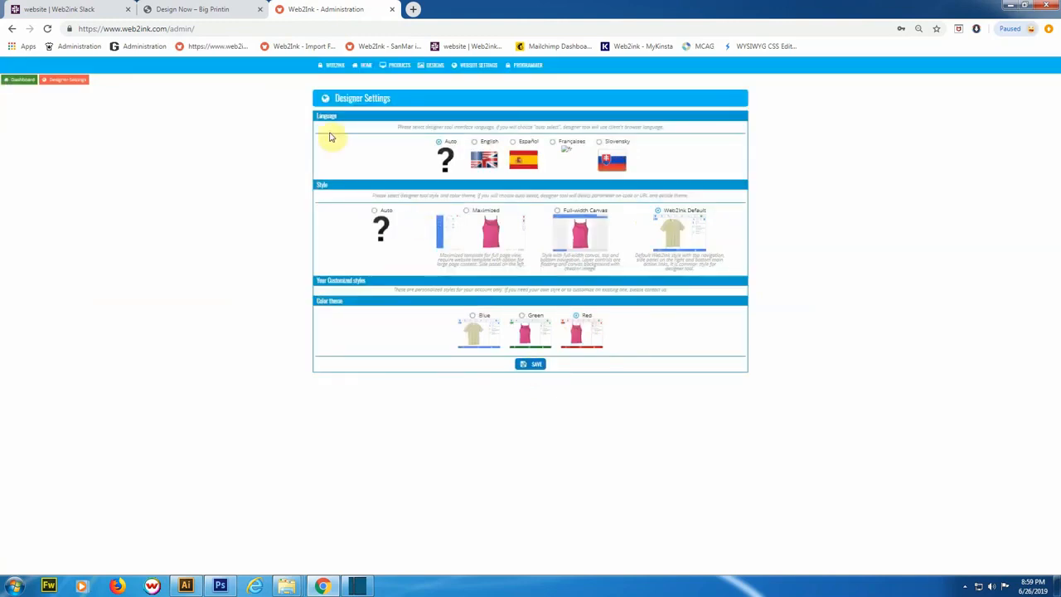
pyautogui.click(206, 10)
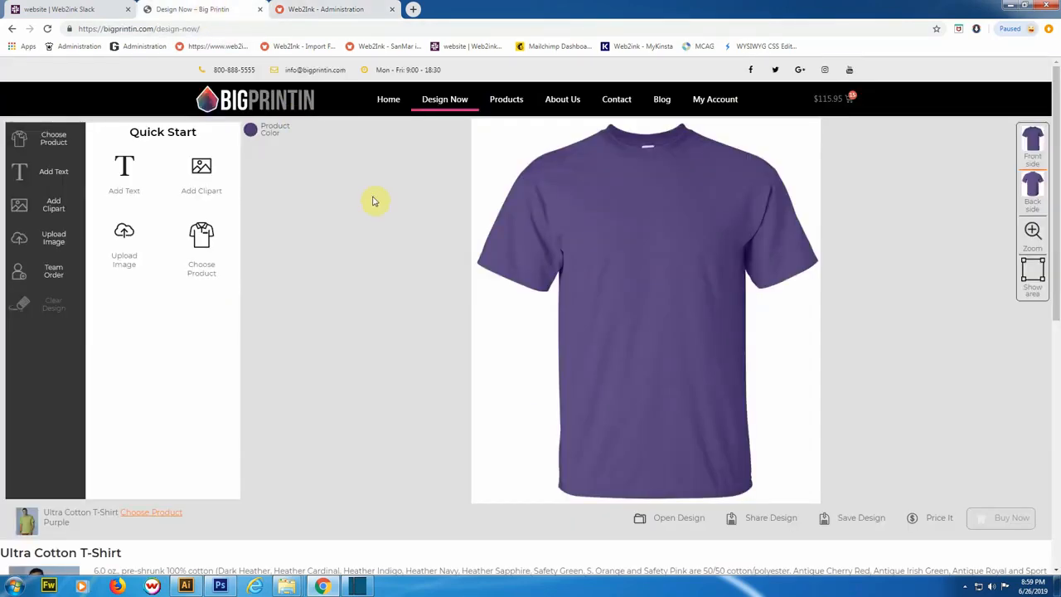
pyautogui.click(47, 29)
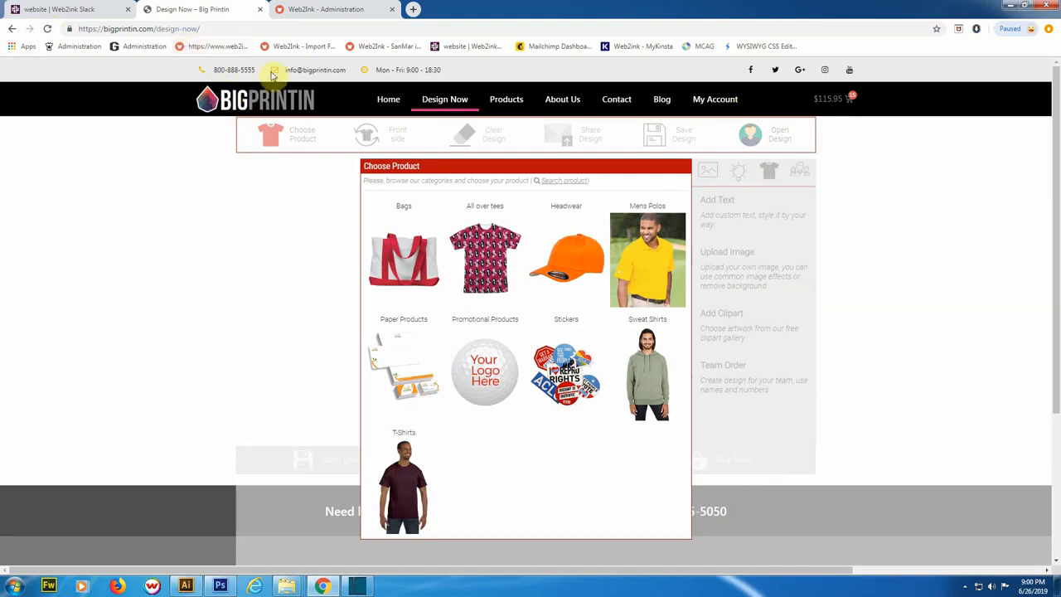
# In Web2Ink Administration, save the designer style as Maximized with the Orange Grey theme, and reload the BigPrintin designer.
pyautogui.click(321, 10)
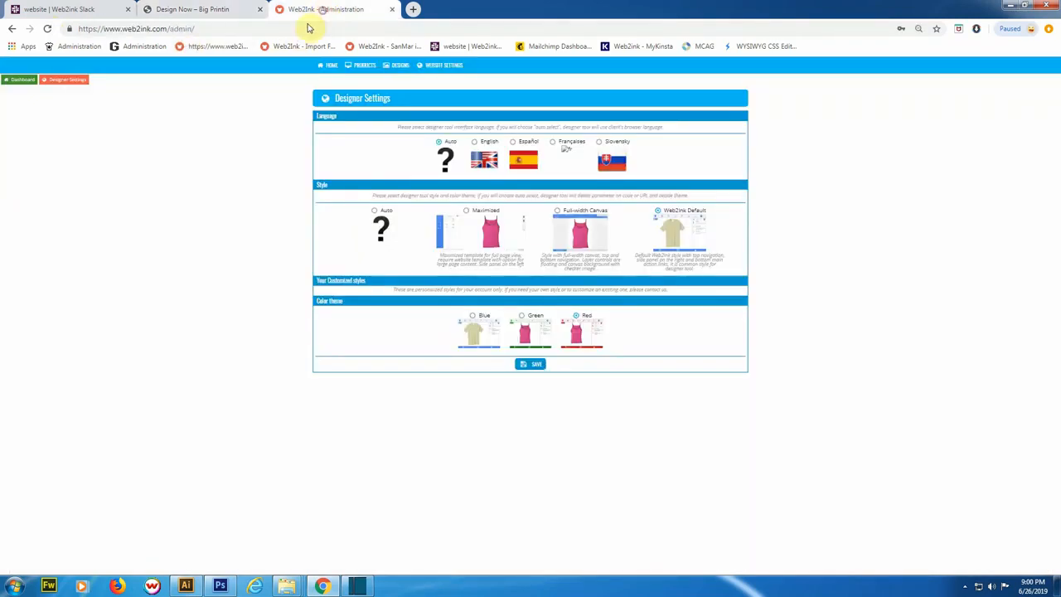
pyautogui.click(466, 211)
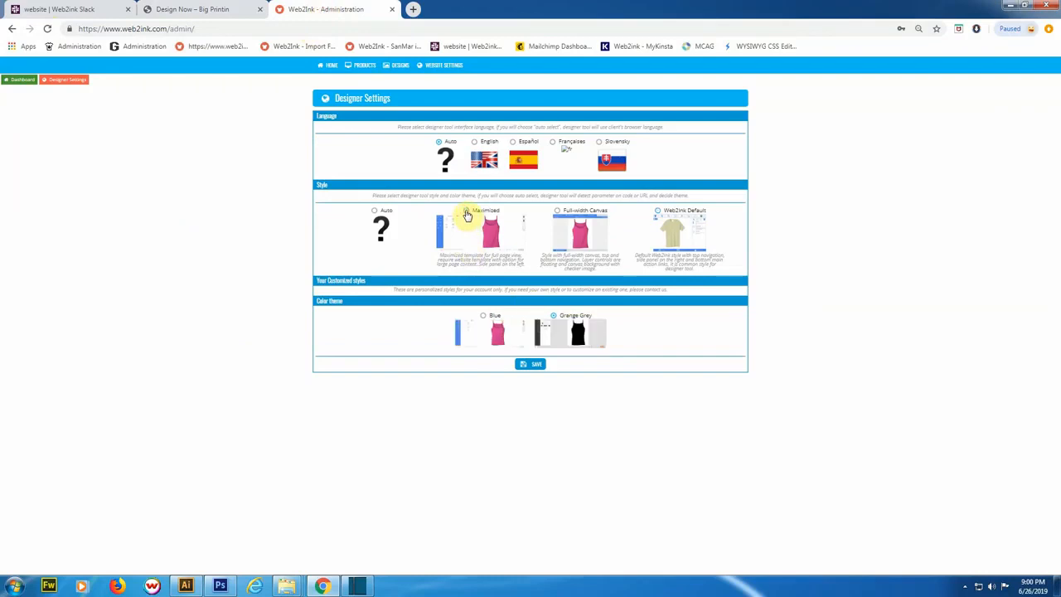
pyautogui.click(531, 365)
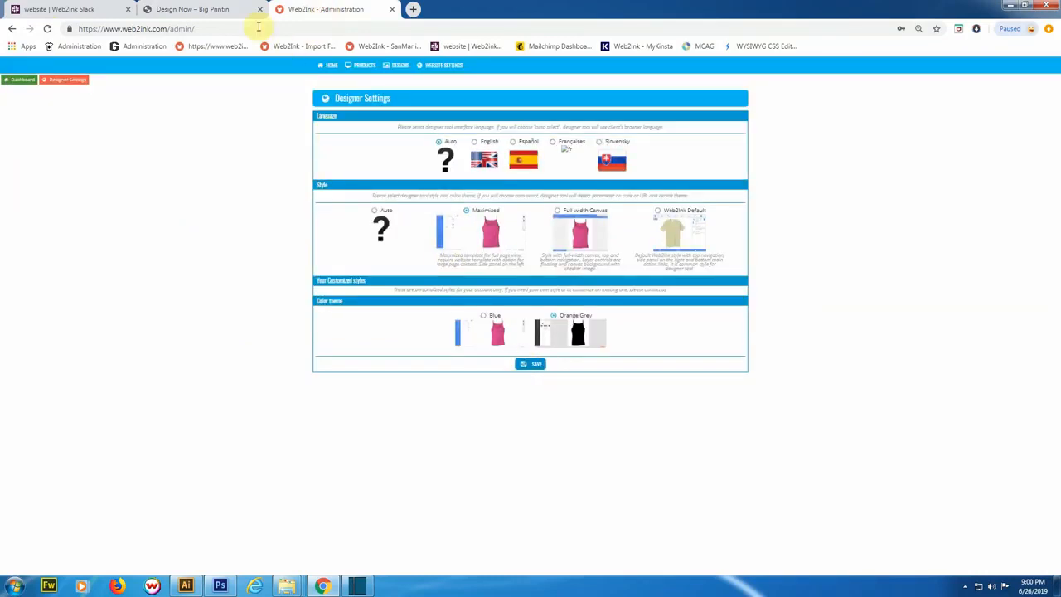
pyautogui.click(218, 9)
pyautogui.click(47, 29)
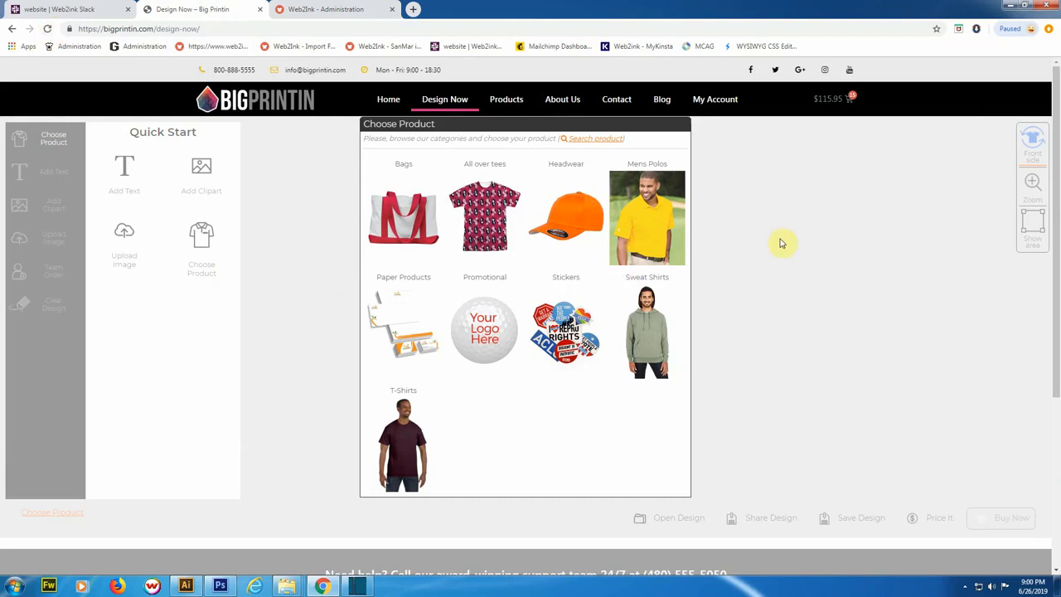
# From the home page's product categories, open All over tees and start designing the American Apparel All over Sublimated Tee.
pyautogui.click(261, 103)
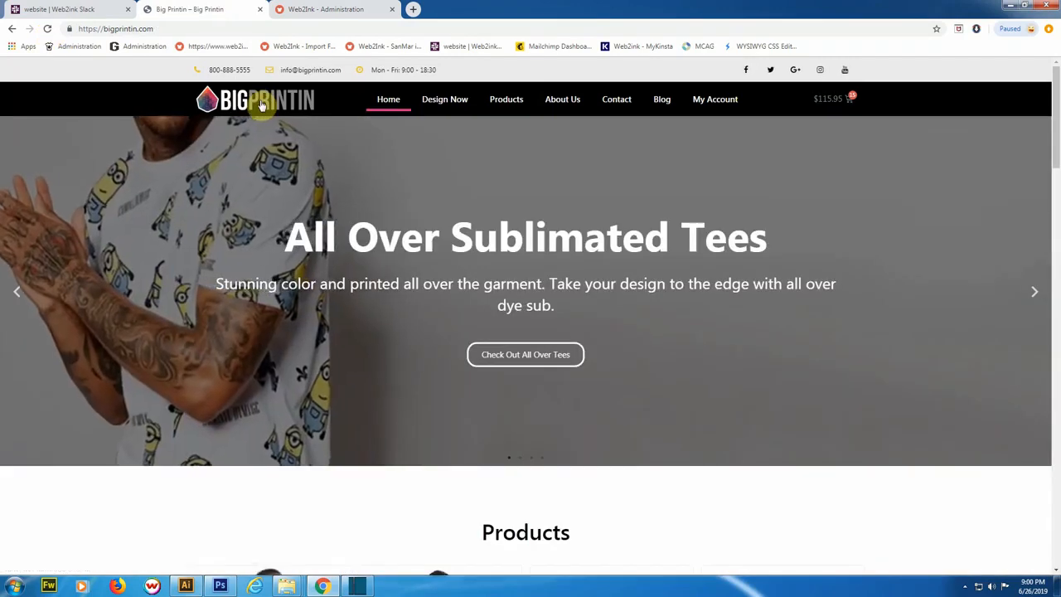
pyautogui.scroll(-5, 307, 248)
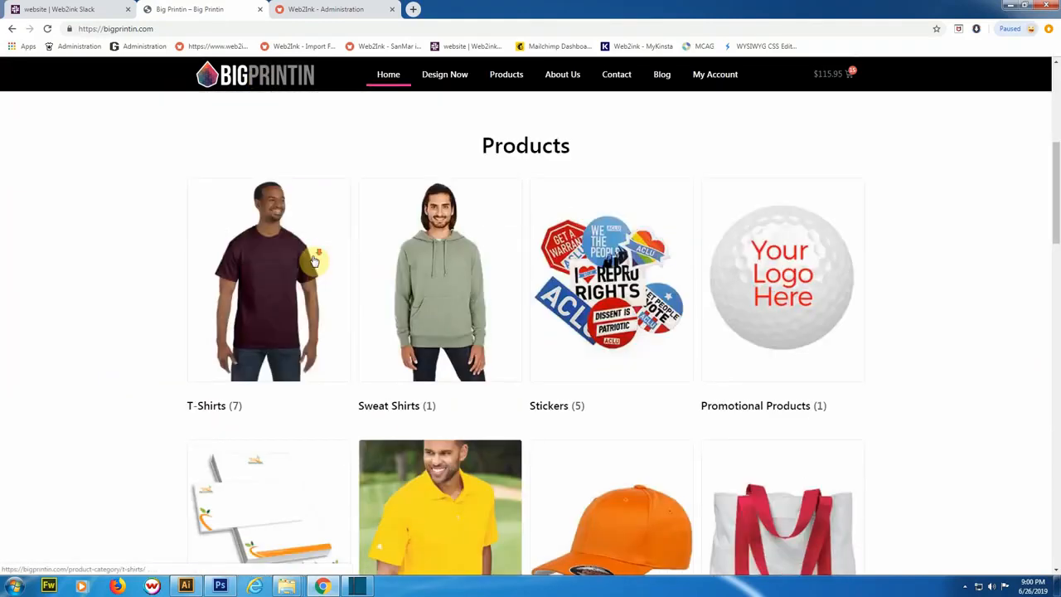
pyautogui.scroll(-6, 315, 261)
pyautogui.click(277, 295)
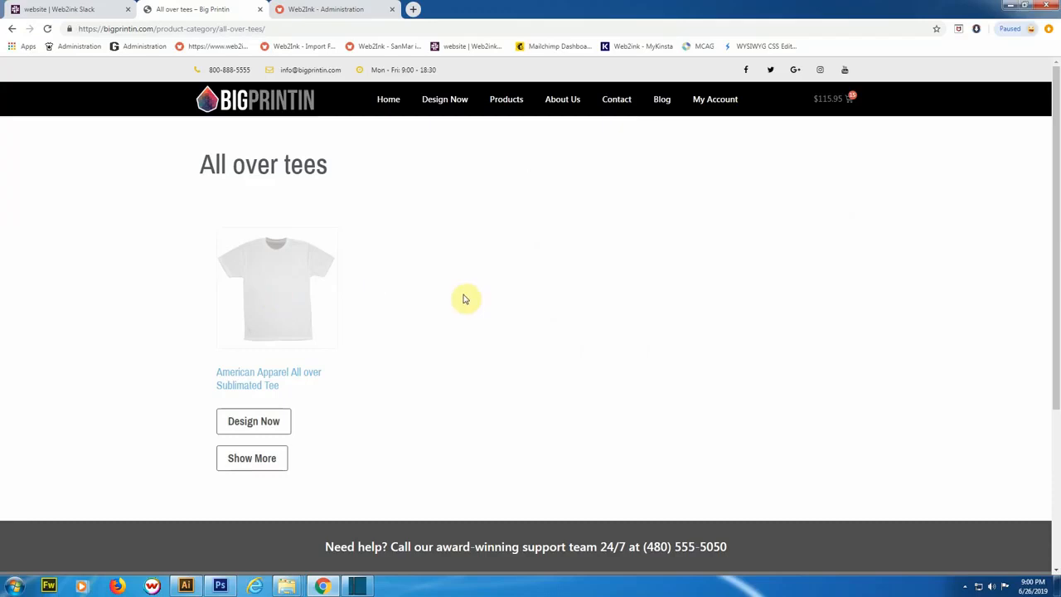
pyautogui.click(272, 424)
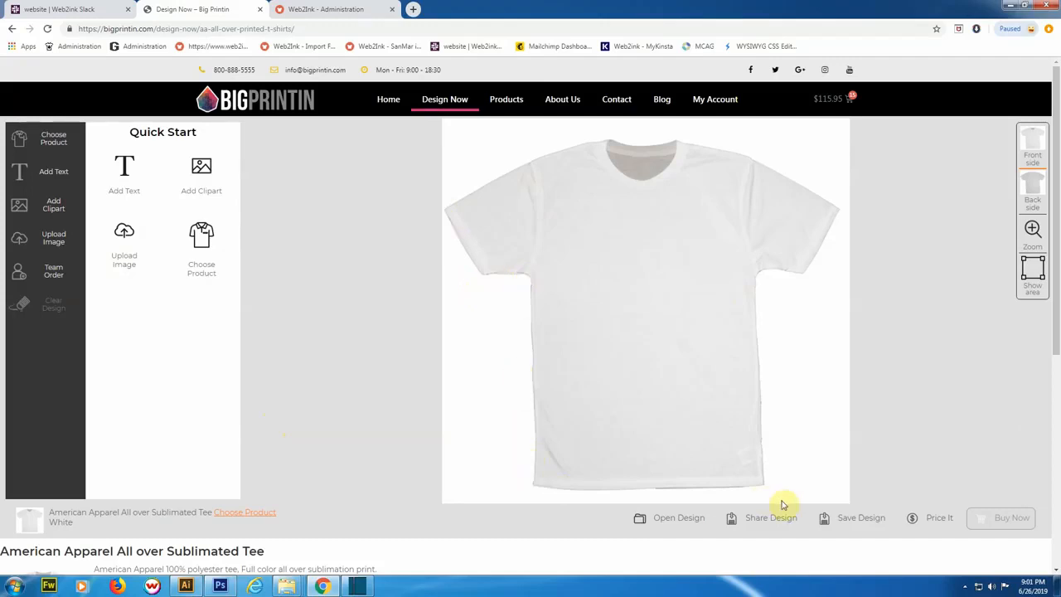
# Confirm the legal rights to the image and upload 24700-back from the artwork folder.
pyautogui.click(124, 231)
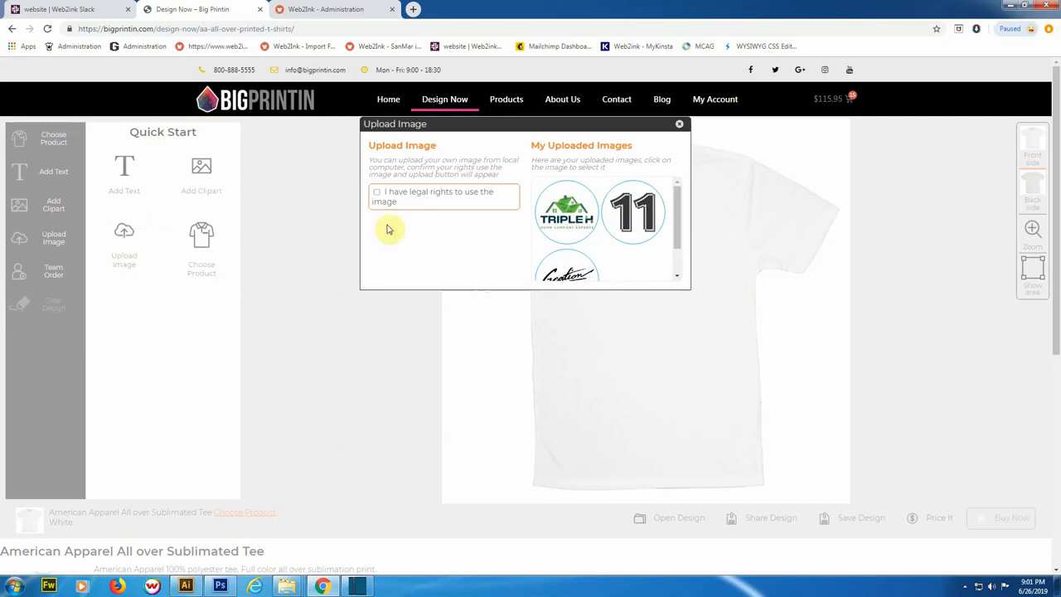
pyautogui.click(377, 192)
pyautogui.click(434, 224)
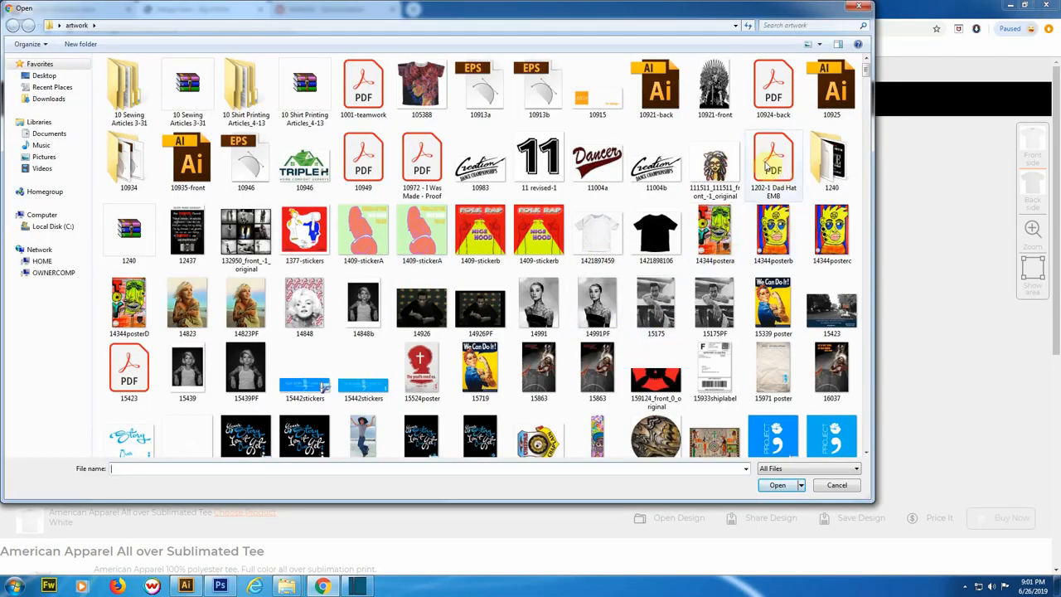
pyautogui.click(866, 451)
pyautogui.moveTo(866, 73); pyautogui.dragTo(868, 163)
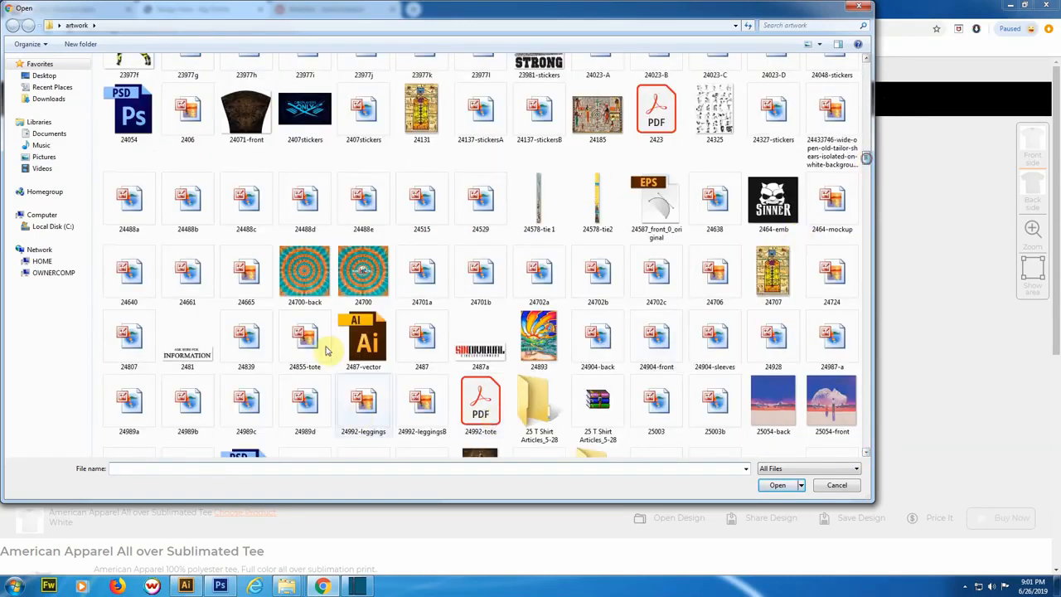
pyautogui.click(304, 274)
pyautogui.click(777, 486)
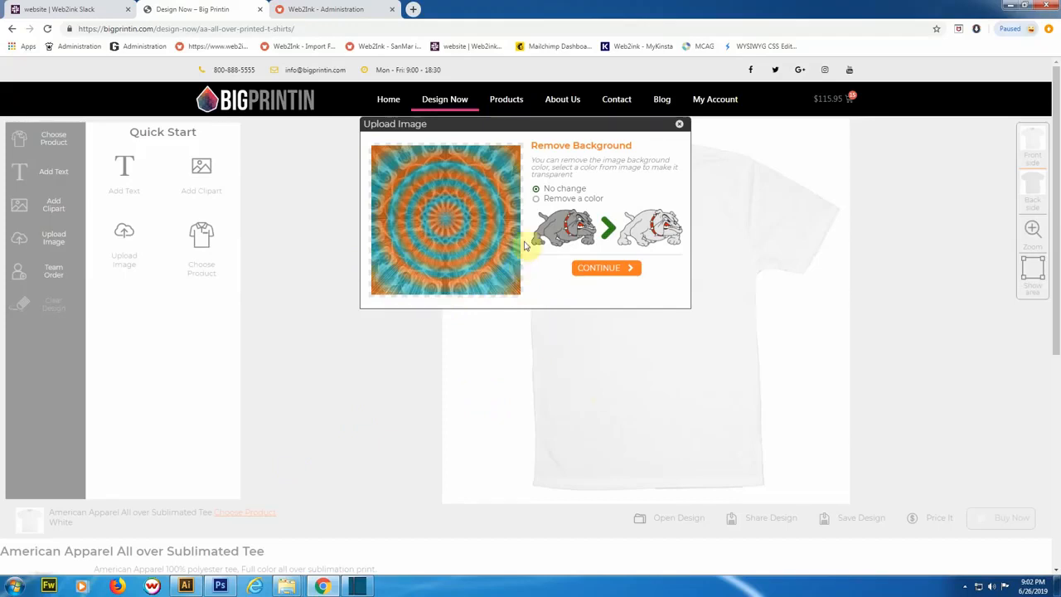
# Keep the uploaded image without background removal or photo effects, place it on the tee's background and center its circular pattern.
pyautogui.click(602, 268)
pyautogui.click(622, 248)
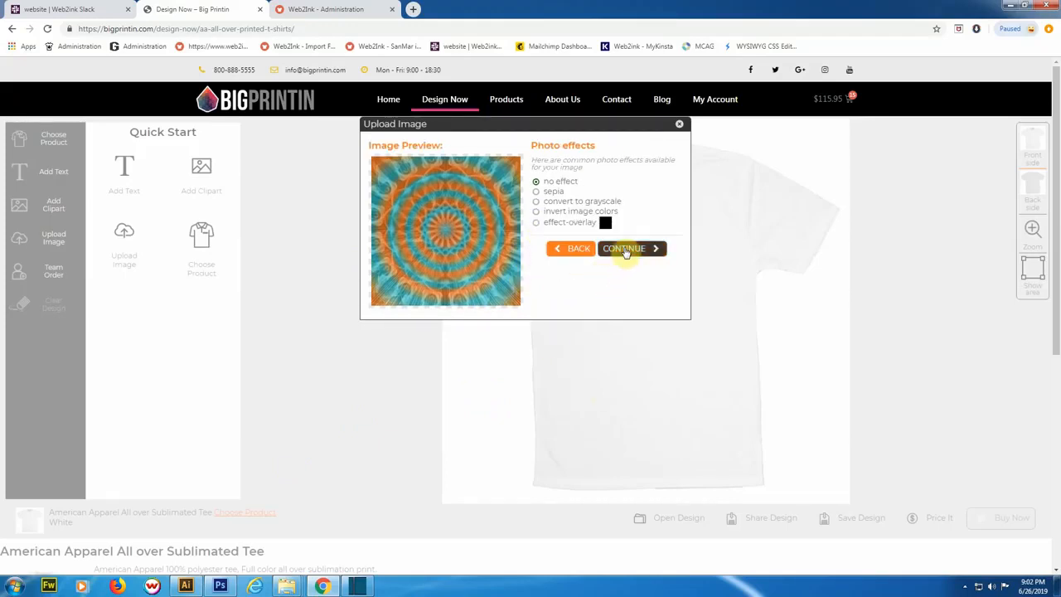
pyautogui.click(632, 251)
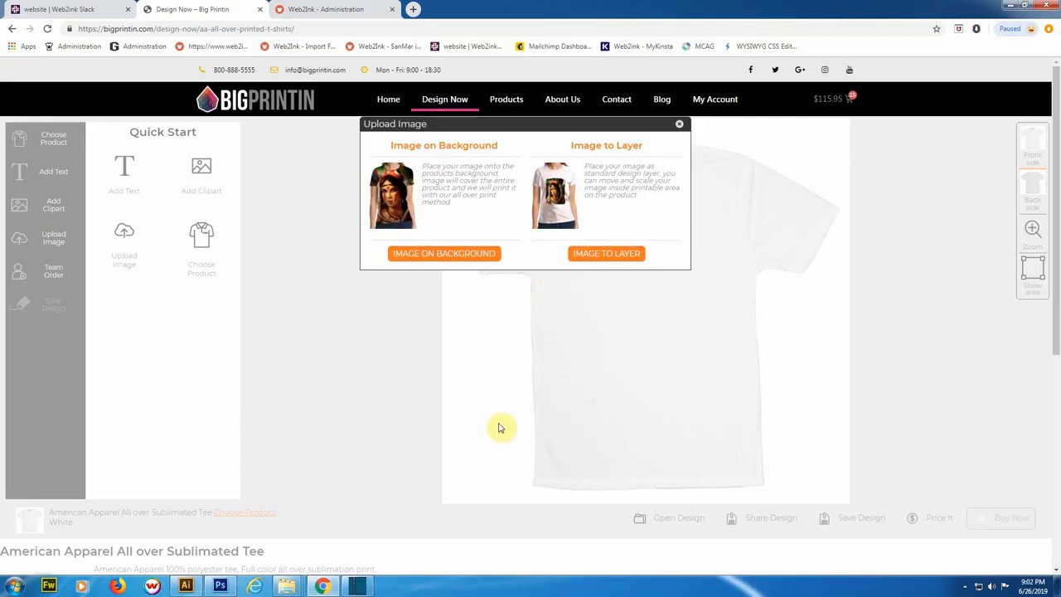
pyautogui.click(442, 255)
pyautogui.click(433, 258)
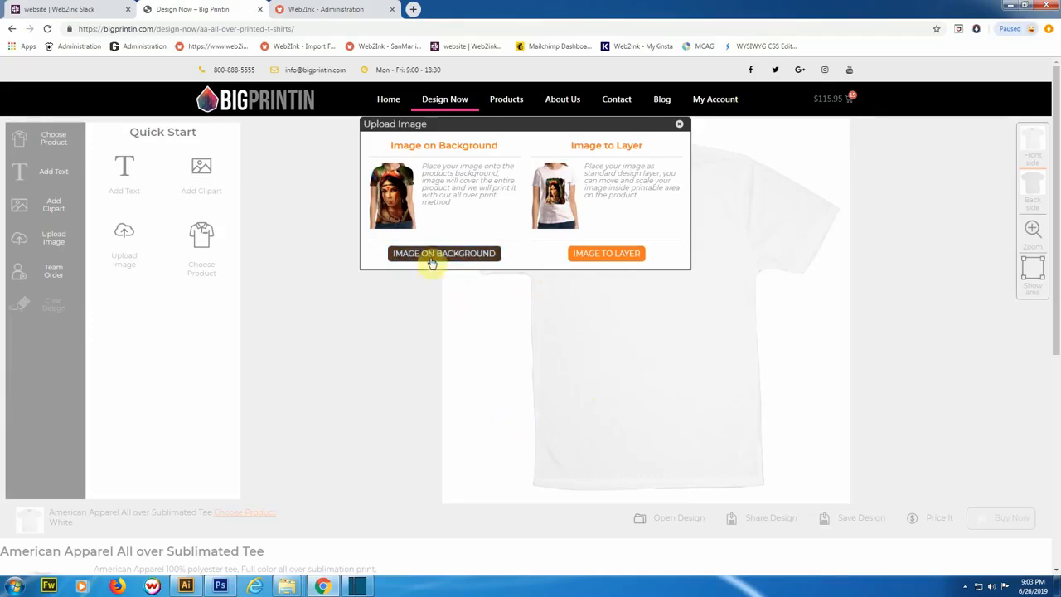
pyautogui.moveTo(651, 287); pyautogui.dragTo(674, 324)
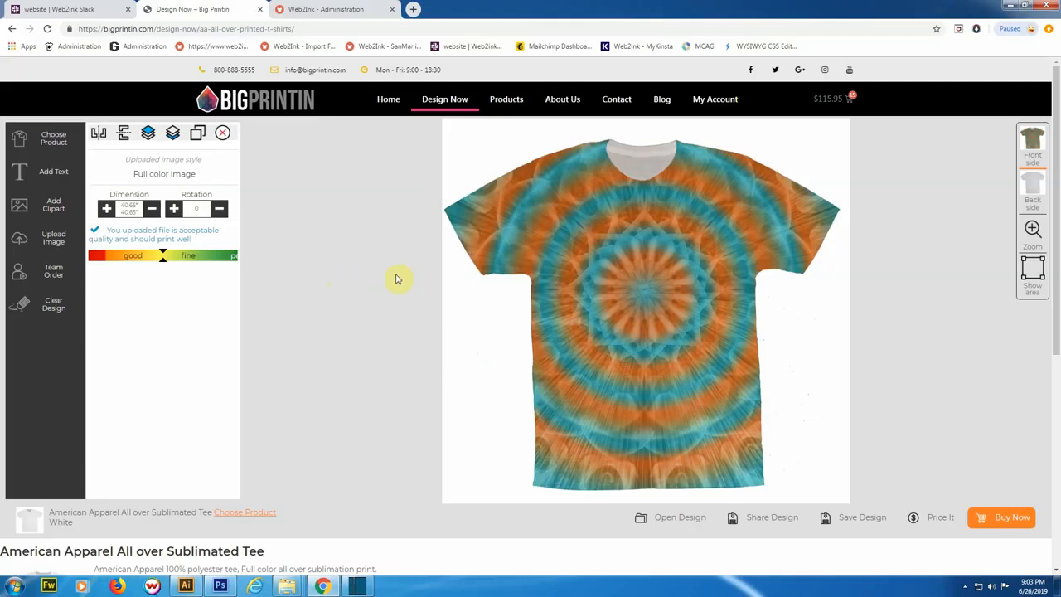
# Add the Volkswagen bus clipart with its default colors, shrink it to about 9 by 9.4 inches and center it on the chest.
pyautogui.click(55, 207)
pyautogui.click(474, 348)
pyautogui.click(466, 274)
pyautogui.click(511, 442)
pyautogui.moveTo(473, 495); pyautogui.dragTo(611, 357)
pyautogui.moveTo(646, 311); pyautogui.dragTo(665, 269)
pyautogui.click(618, 474)
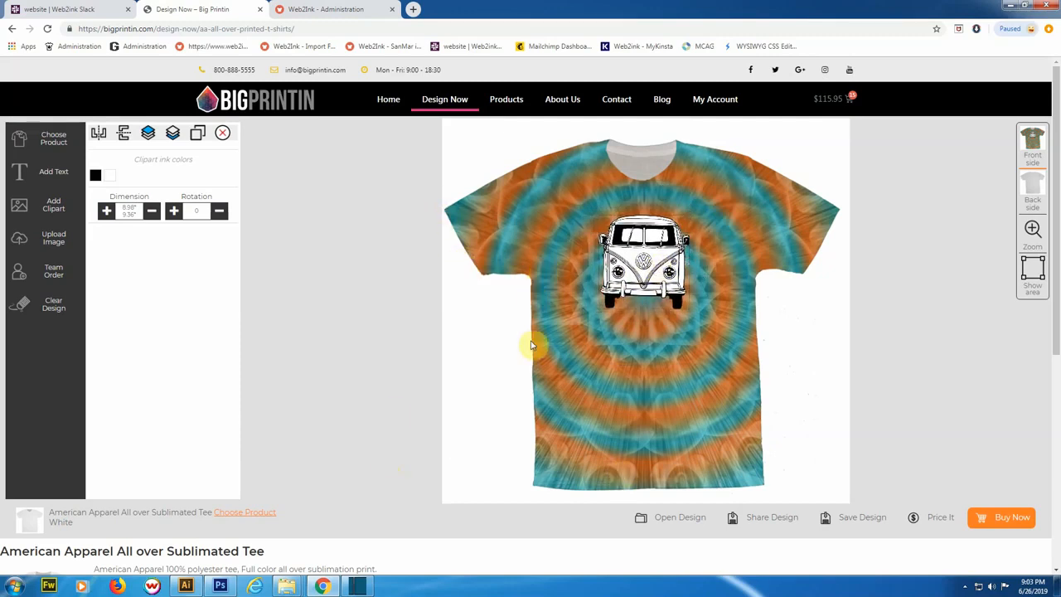
pyautogui.moveTo(643, 262); pyautogui.dragTo(644, 266)
pyautogui.click(649, 271)
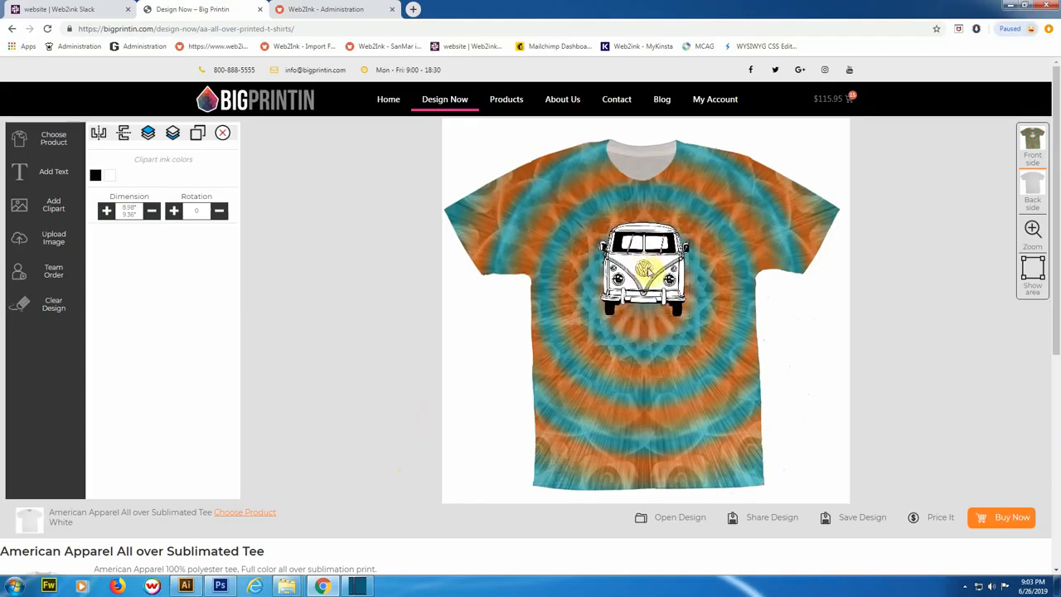